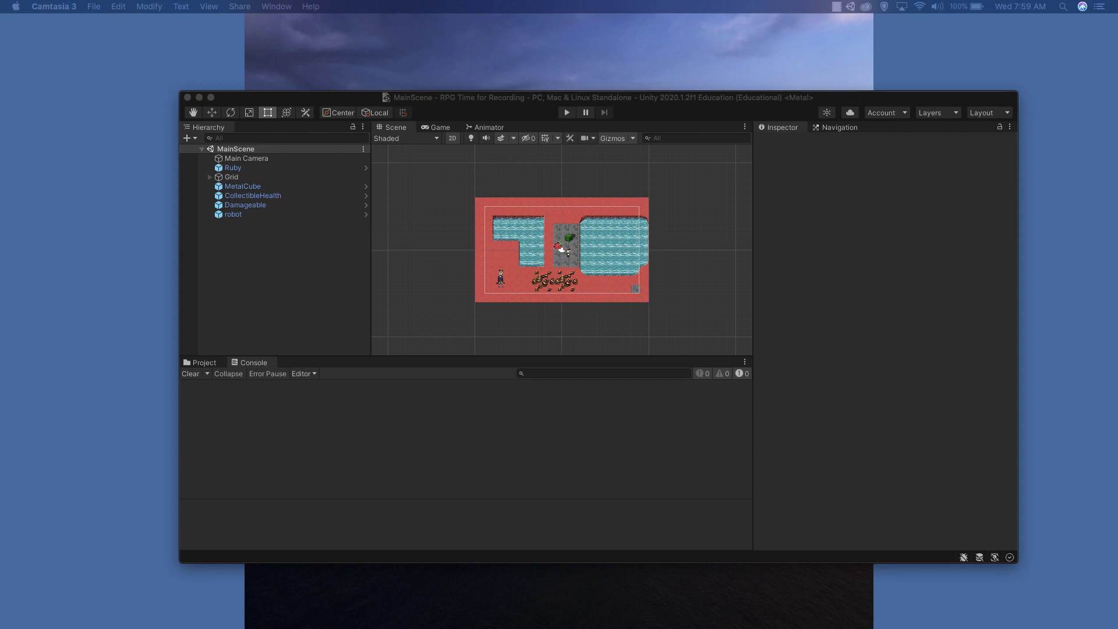
- Reposition the Unity editor window on the desktop and open the Package Manager
{"action": "left_click", "coordinate": [423, 106]}
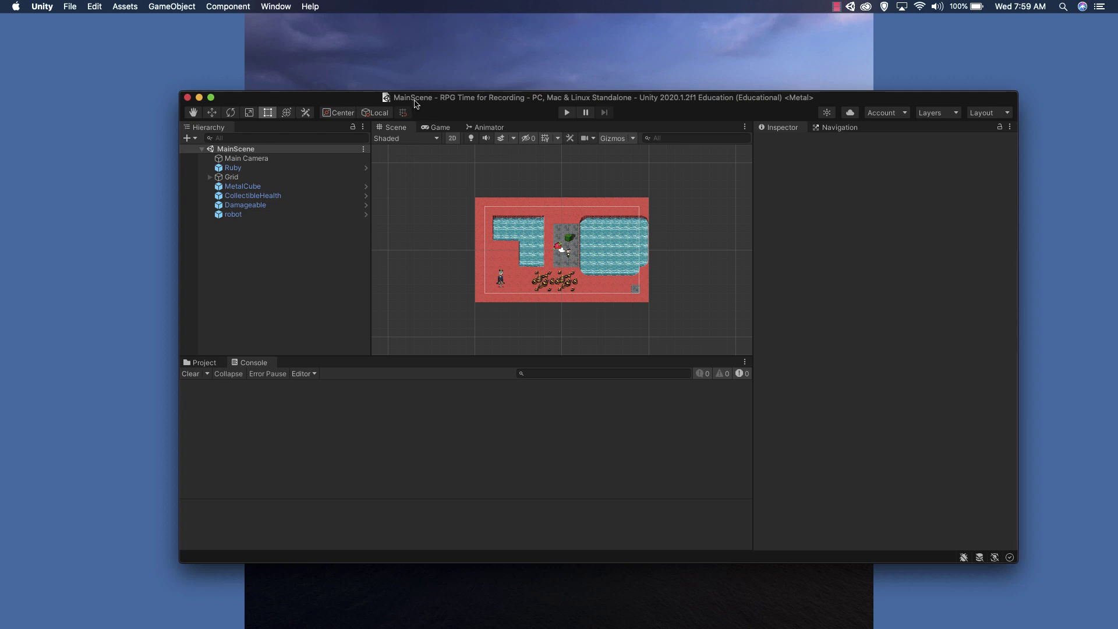
{"action": "left_click_drag", "start_coordinate": [415, 103], "coordinate": [373, 78]}
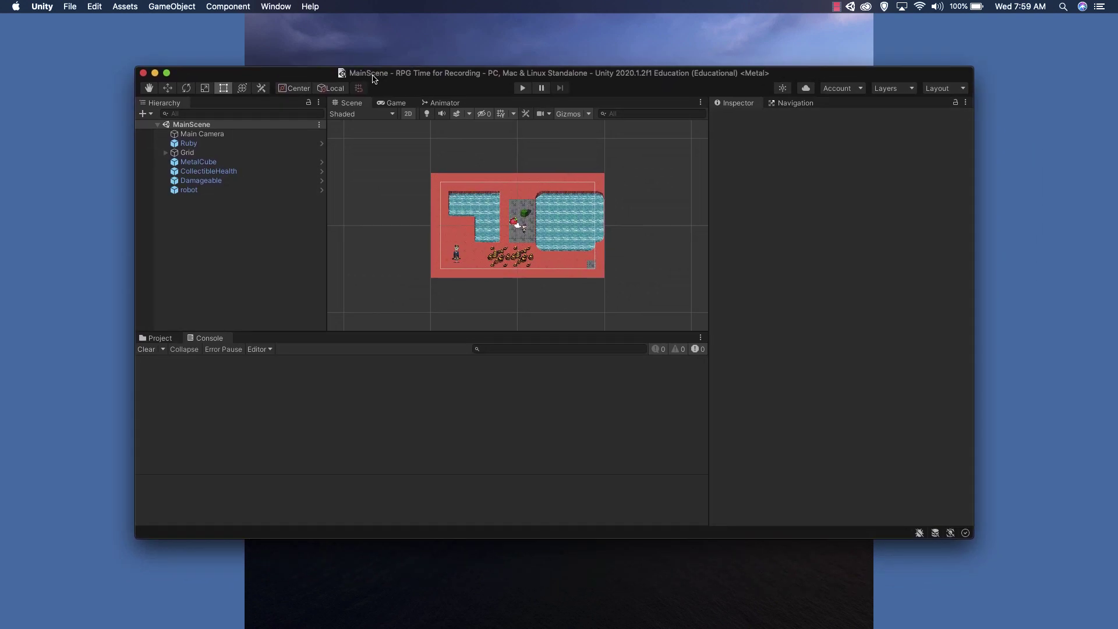
{"action": "left_click", "coordinate": [290, 6]}
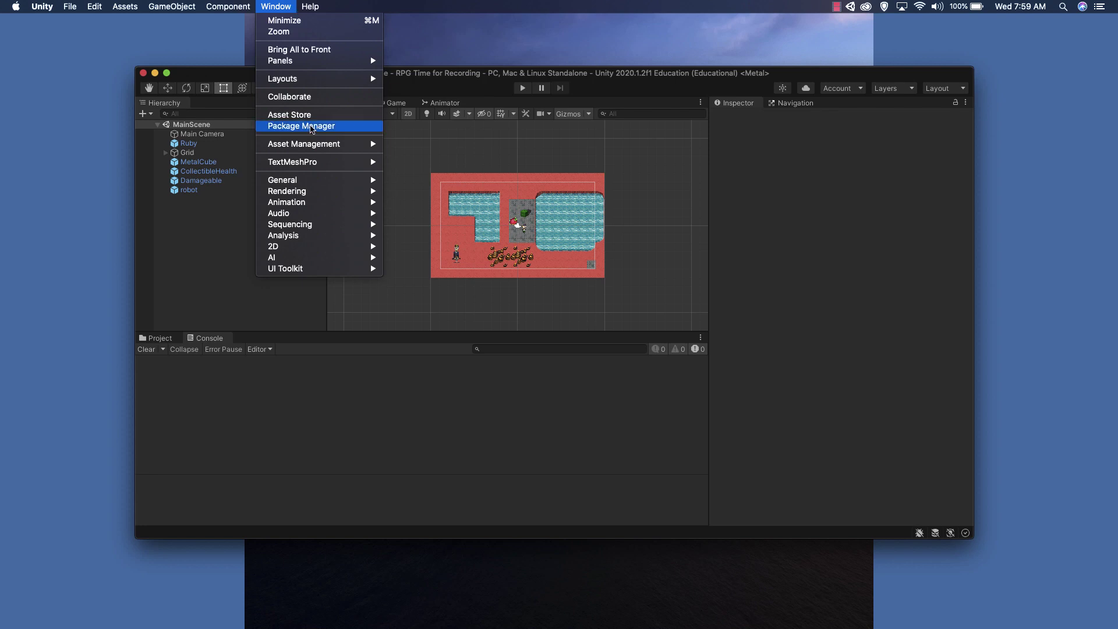
{"action": "left_click", "coordinate": [308, 126]}
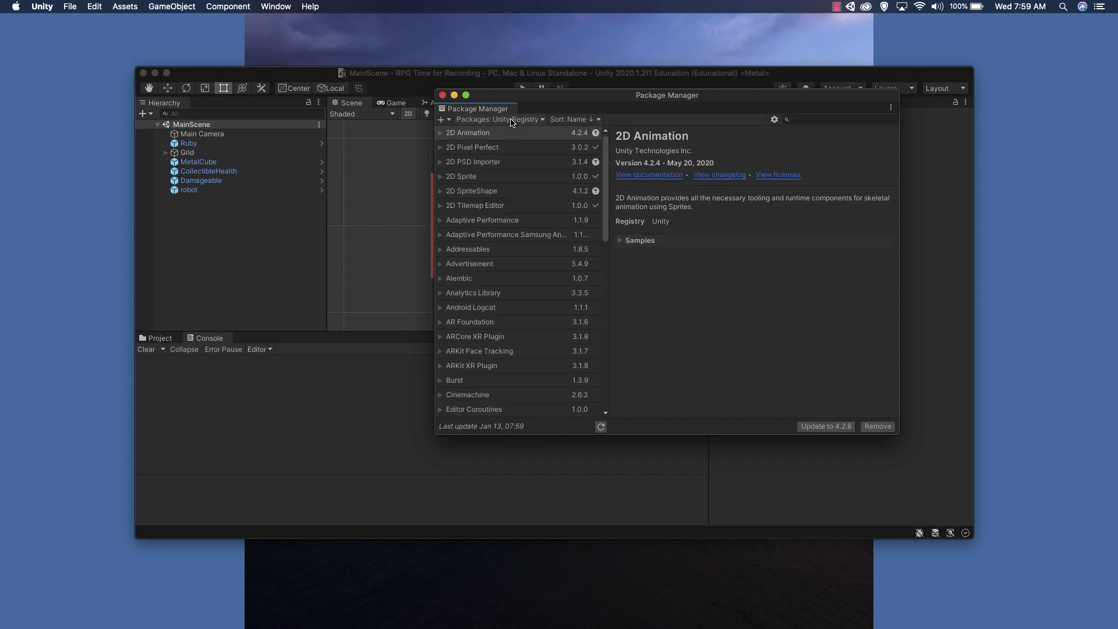
- Review the packages already in the project, then return the package list to the Unity Registry
{"action": "left_click", "coordinate": [510, 120]}
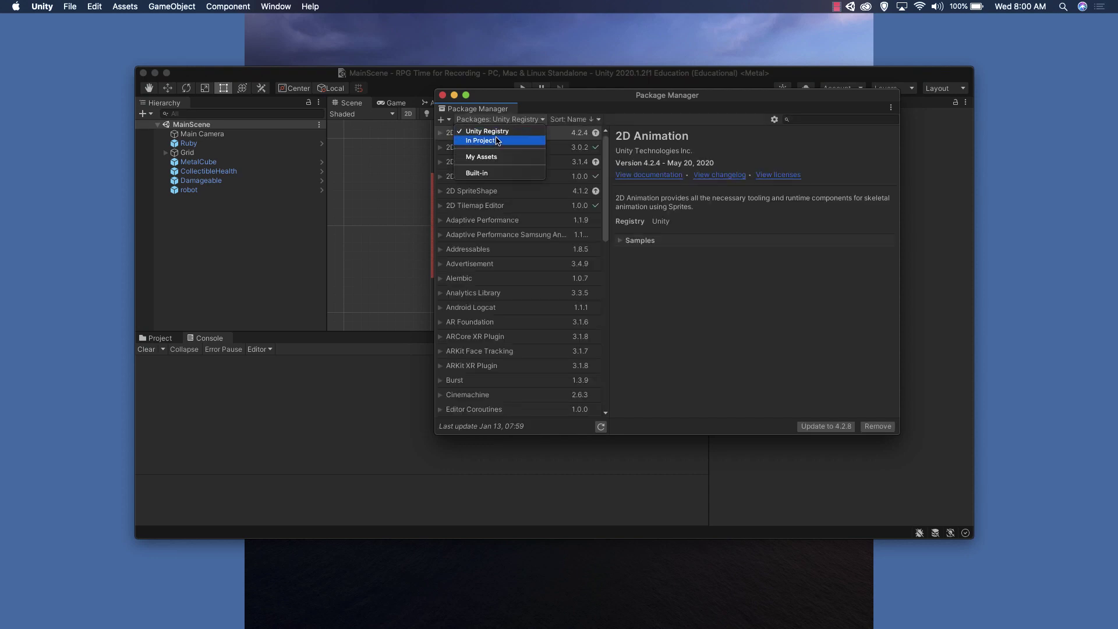
{"action": "left_click", "coordinate": [496, 141]}
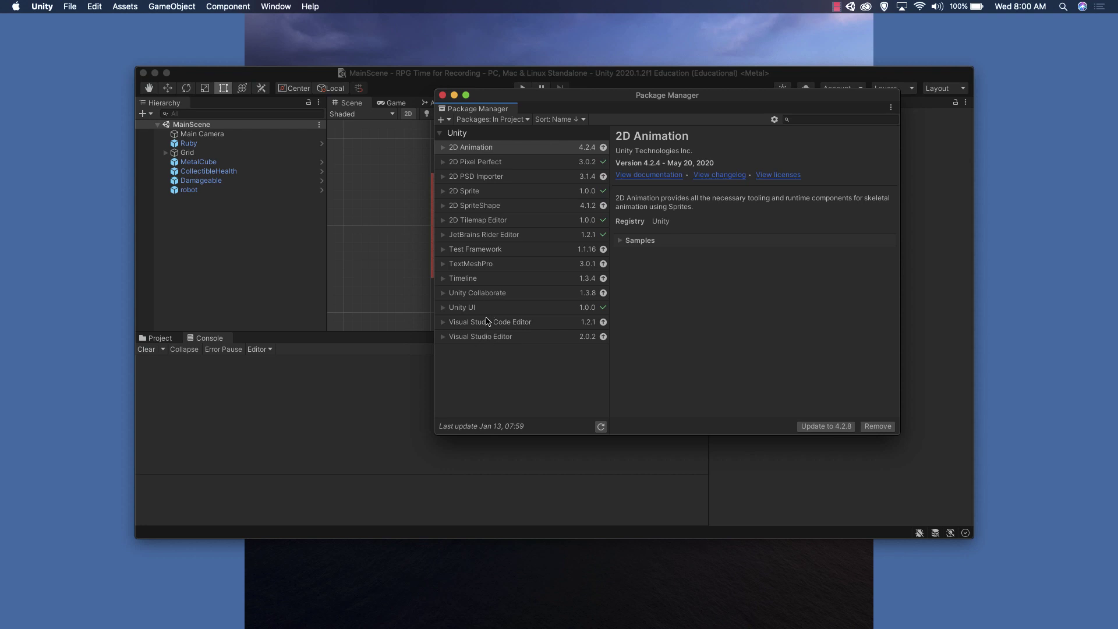
{"action": "left_click", "coordinate": [488, 120]}
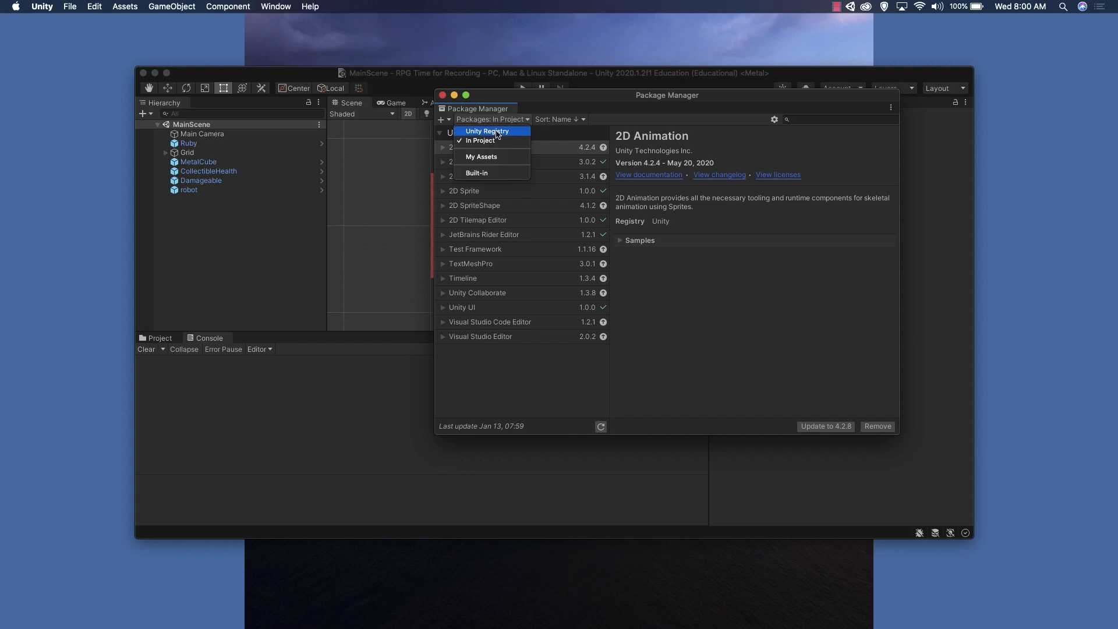
{"action": "left_click", "coordinate": [496, 133]}
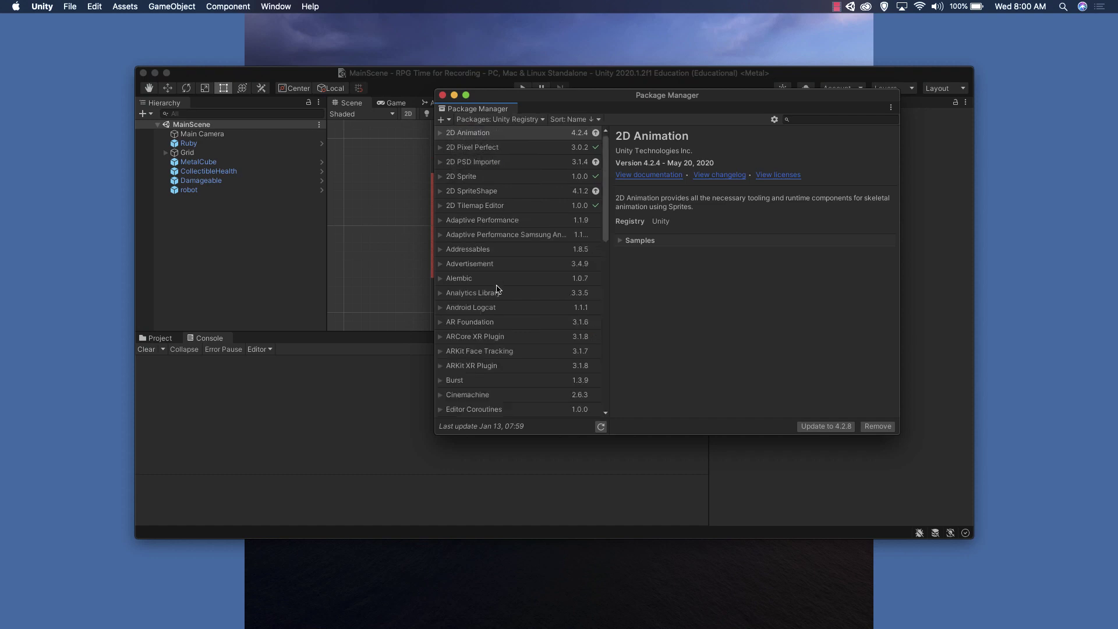
- Install the Cinemachine 2.6.3 package from the Unity Registry and close the Package Manager
{"action": "left_click", "coordinate": [483, 398]}
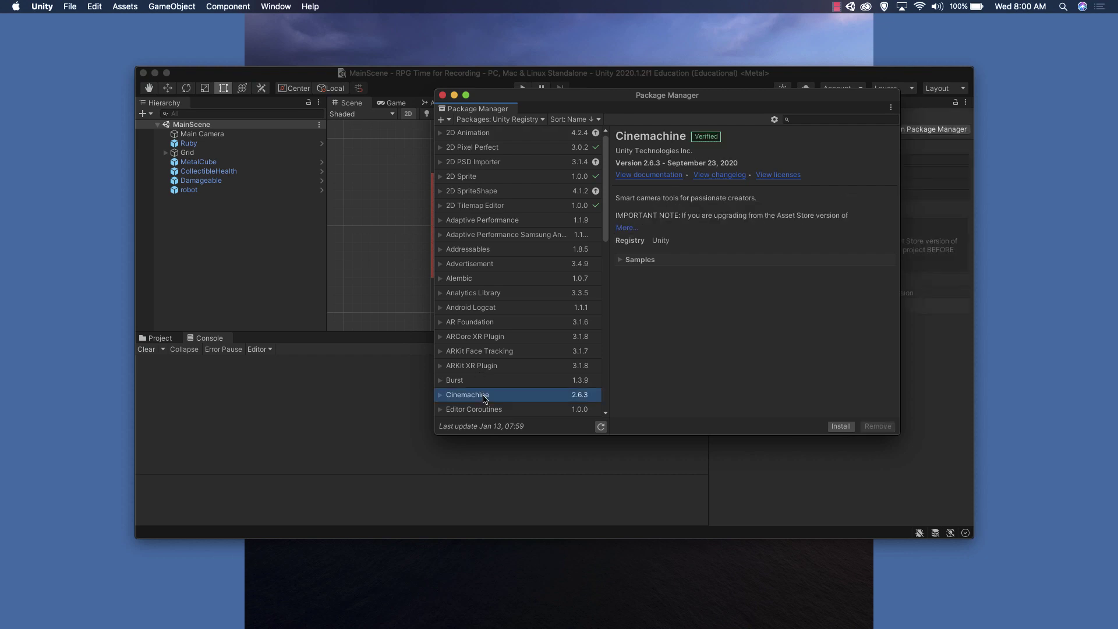
{"action": "left_click", "coordinate": [846, 429]}
{"action": "left_click", "coordinate": [838, 7]}
{"action": "left_click", "coordinate": [874, 31]}
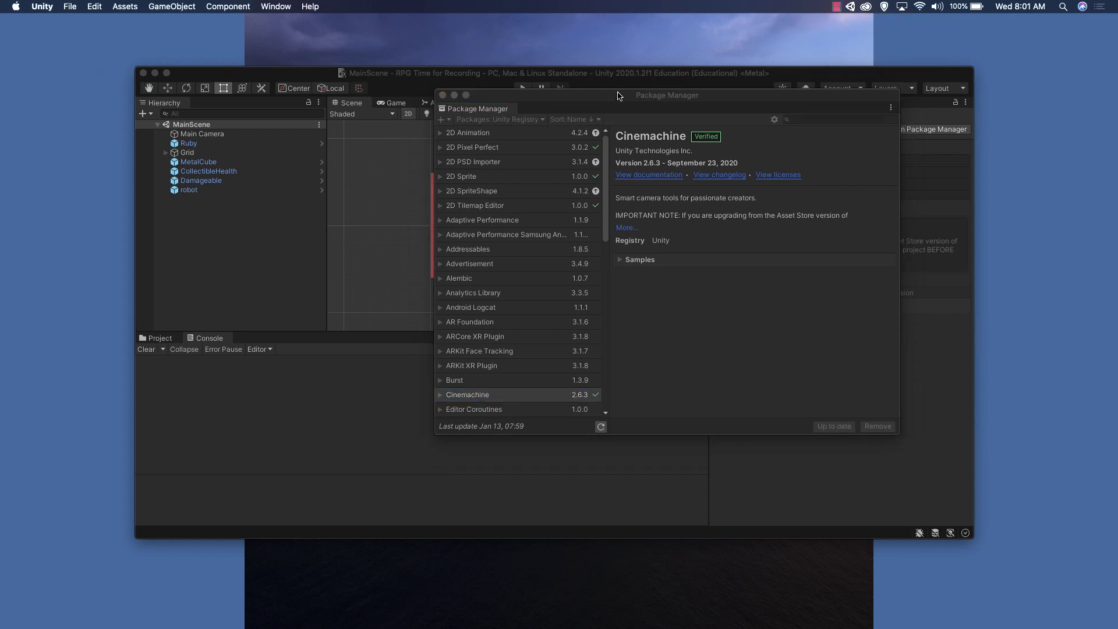
{"action": "mouse_move", "coordinate": [688, 98]}
{"action": "left_mouse_down"}
{"action": "mouse_move", "coordinate": [730, 115]}
{"action": "mouse_move", "coordinate": [682, 100]}
{"action": "left_mouse_up"}
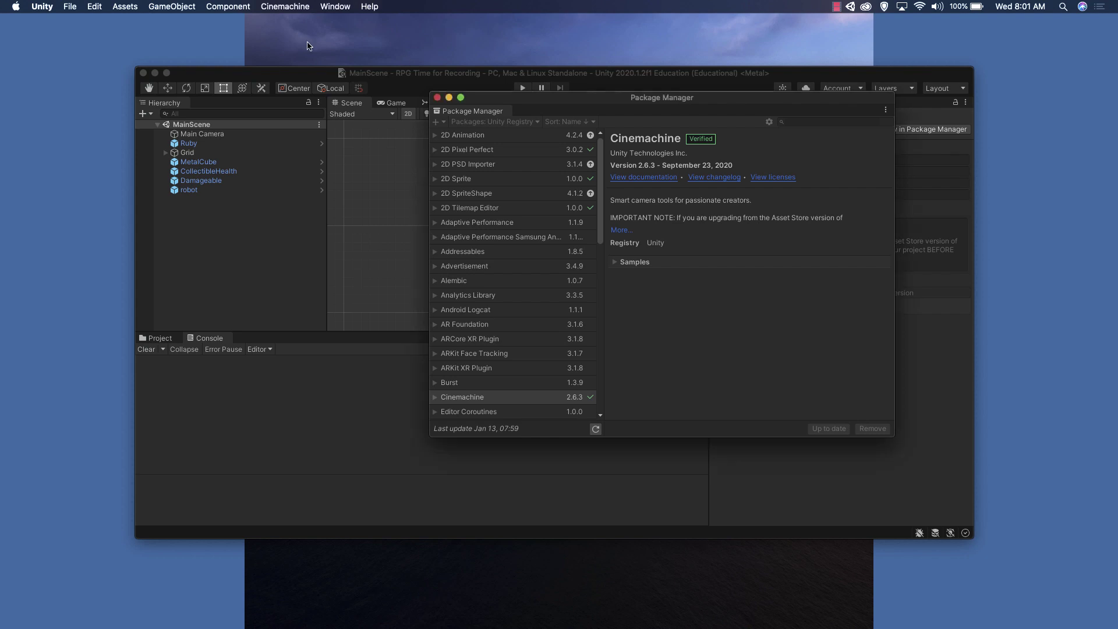
{"action": "left_click", "coordinate": [437, 97]}
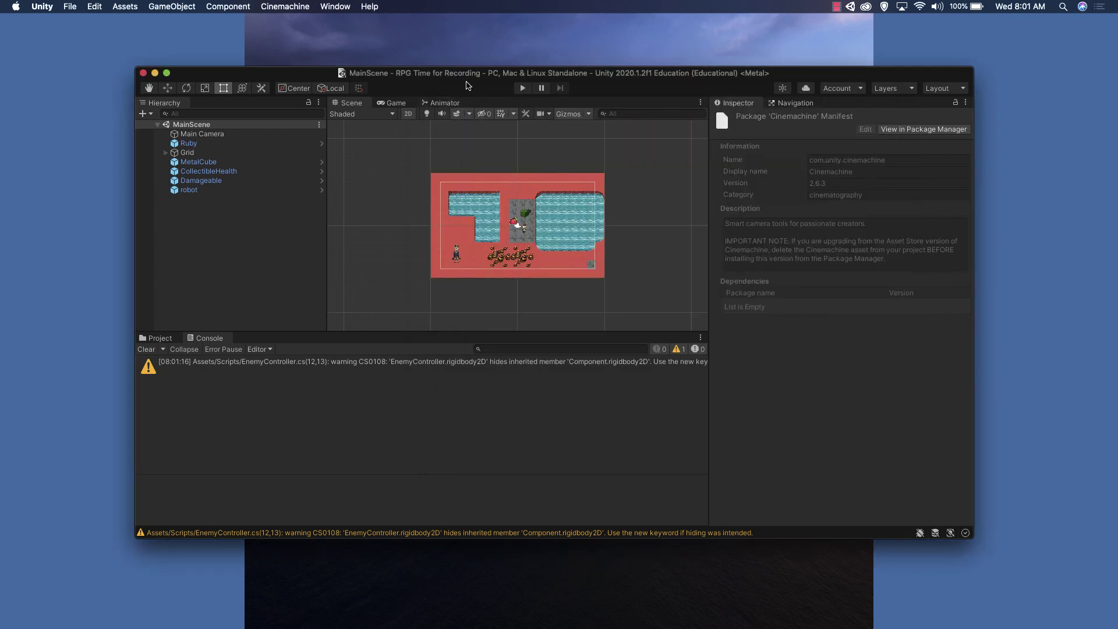
- Switch the Unity editor window to full screen
{"action": "mouse_move", "coordinate": [477, 81]}
{"action": "left_mouse_down"}
{"action": "mouse_move", "coordinate": [492, 97]}
{"action": "mouse_move", "coordinate": [480, 85]}
{"action": "left_mouse_up"}
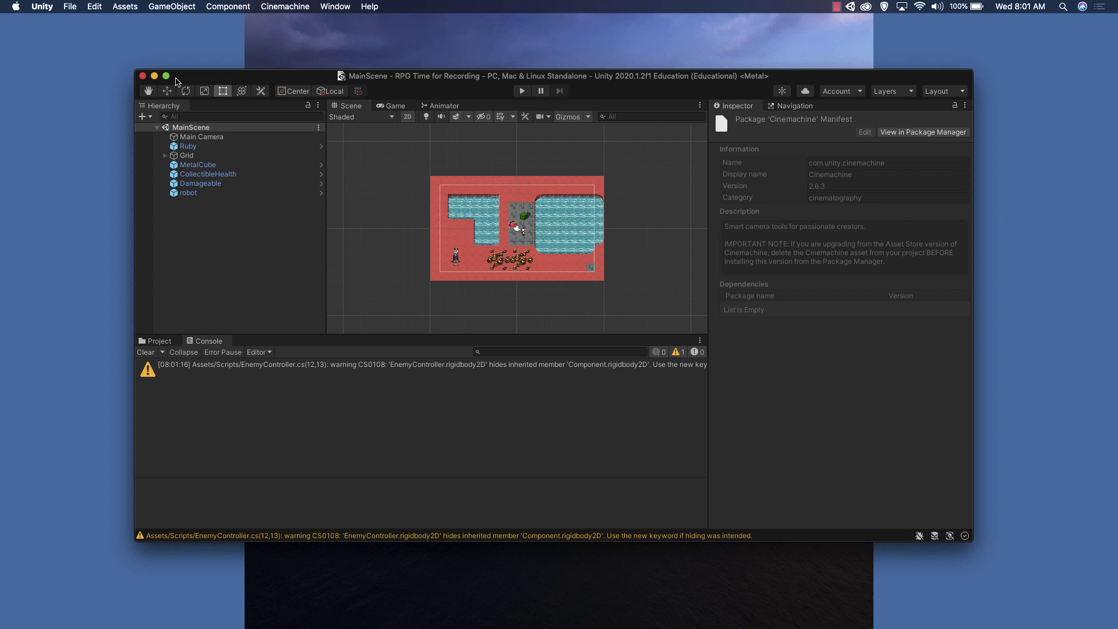
{"action": "mouse_move", "coordinate": [166, 78]}
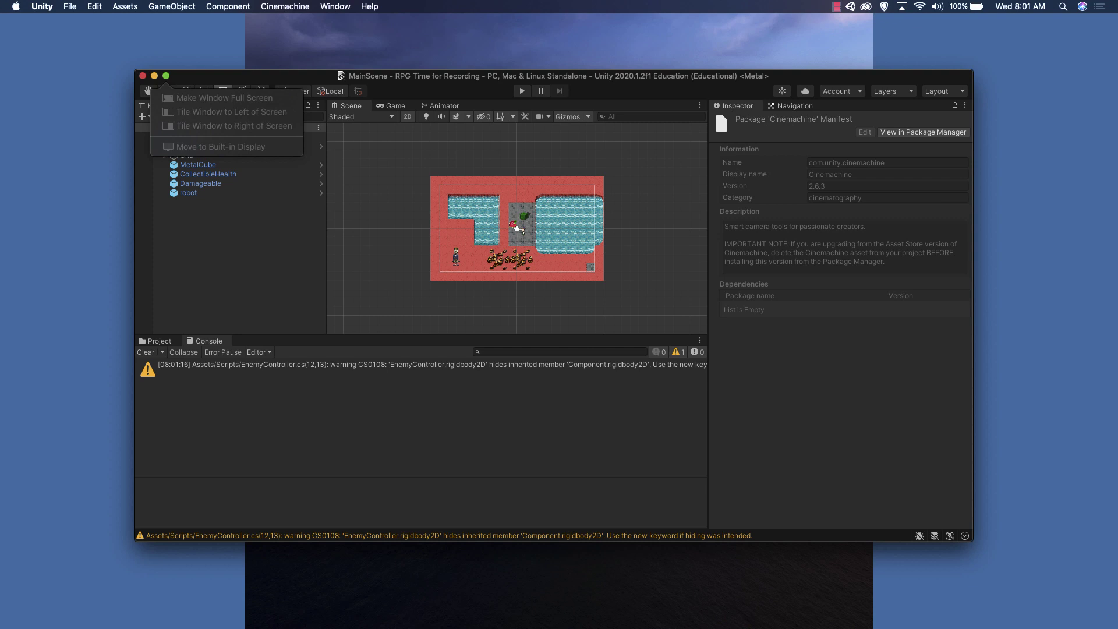
{"action": "left_click", "coordinate": [210, 77]}
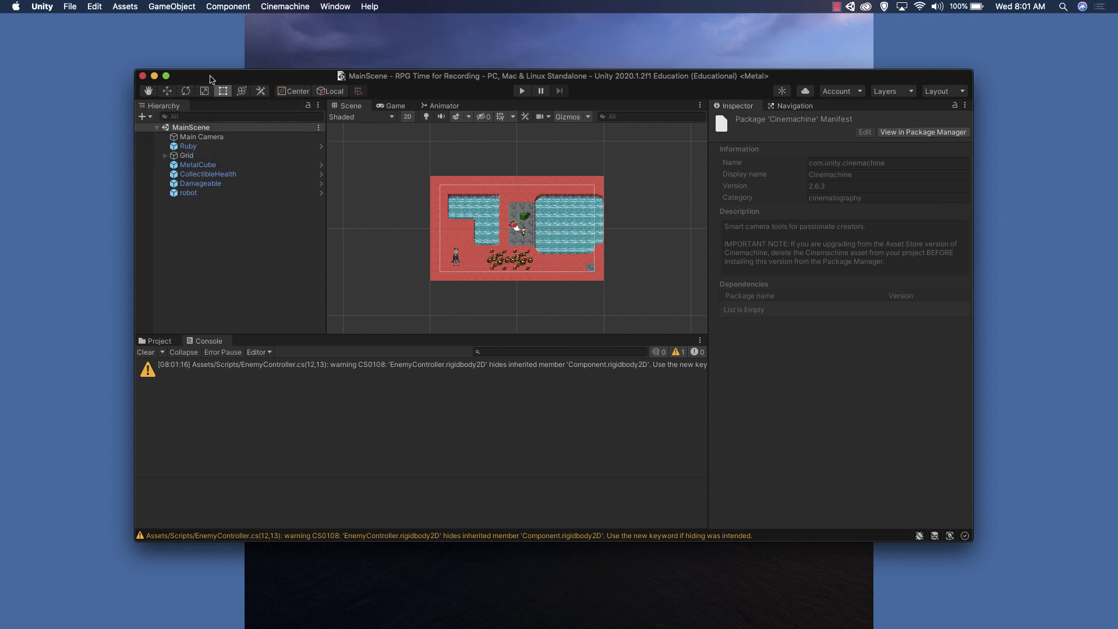
{"action": "left_click", "coordinate": [165, 77]}
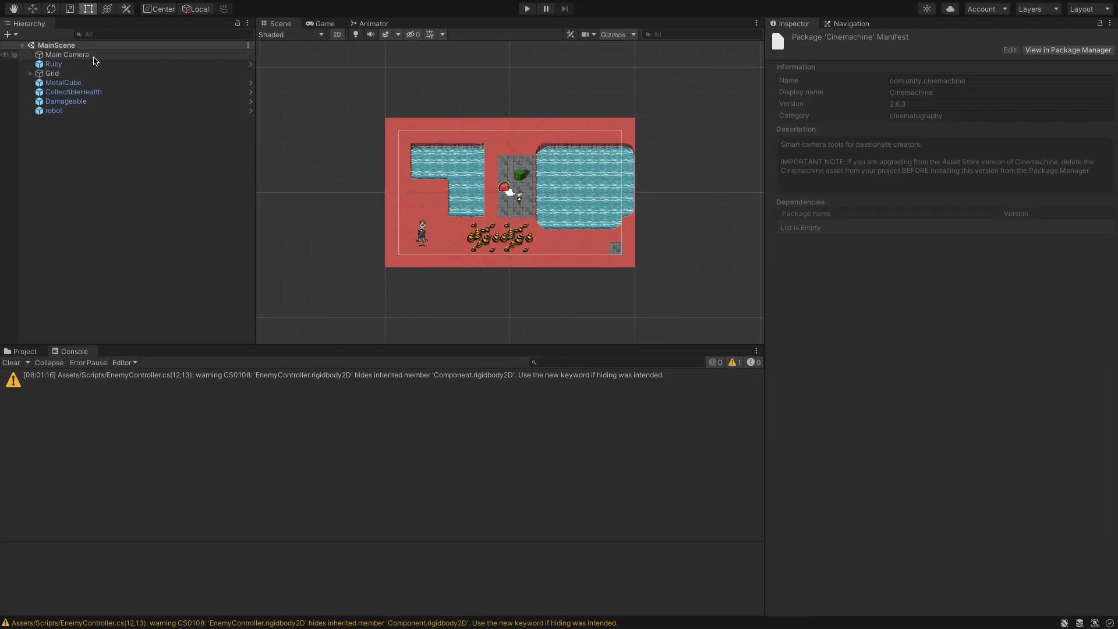
- Remove the Camera component from the Main Camera object
{"action": "left_click", "coordinate": [78, 55]}
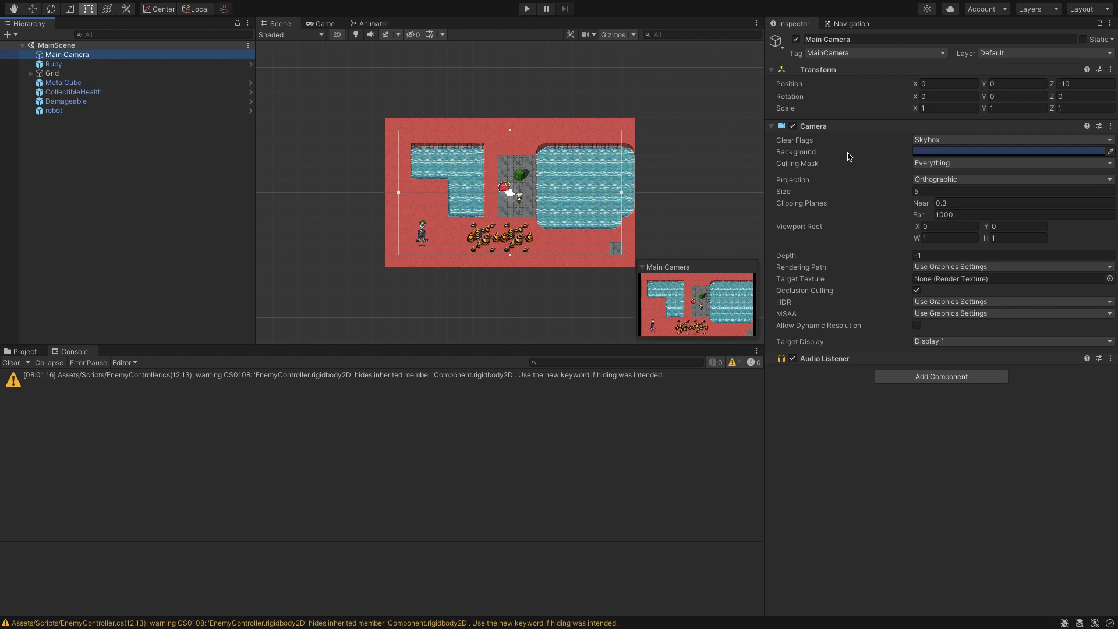
{"action": "left_click", "coordinate": [1109, 127]}
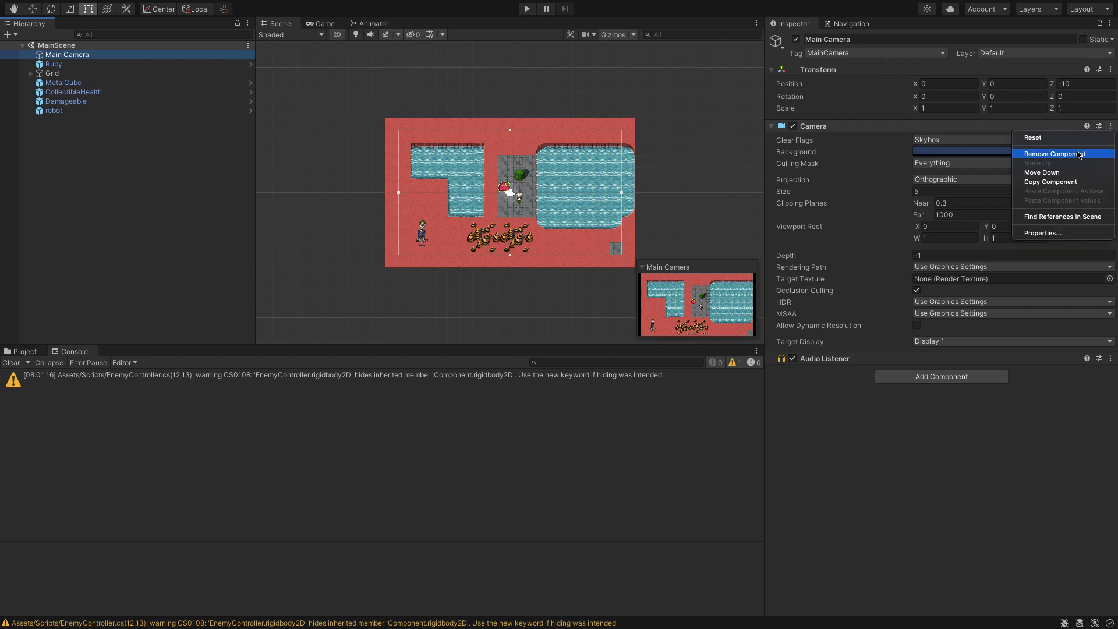
{"action": "left_click", "coordinate": [1078, 155]}
- Add a new Camera component to Main Camera and set its projection to Orthographic
{"action": "left_click", "coordinate": [962, 146]}
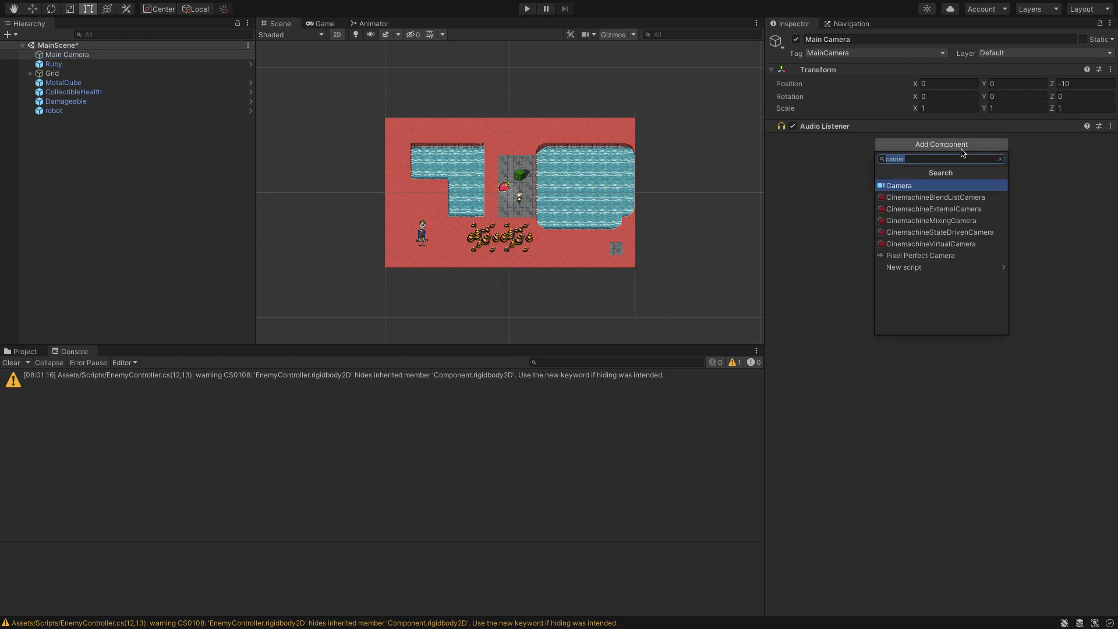
{"action": "type", "text": "ca"}
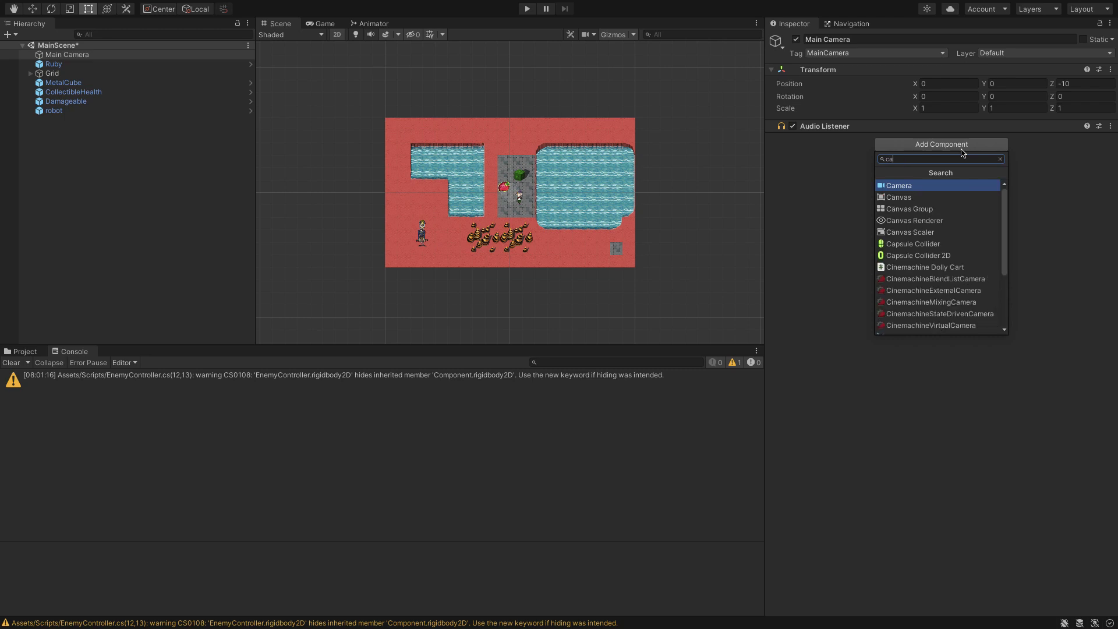
{"action": "left_click", "coordinate": [907, 187]}
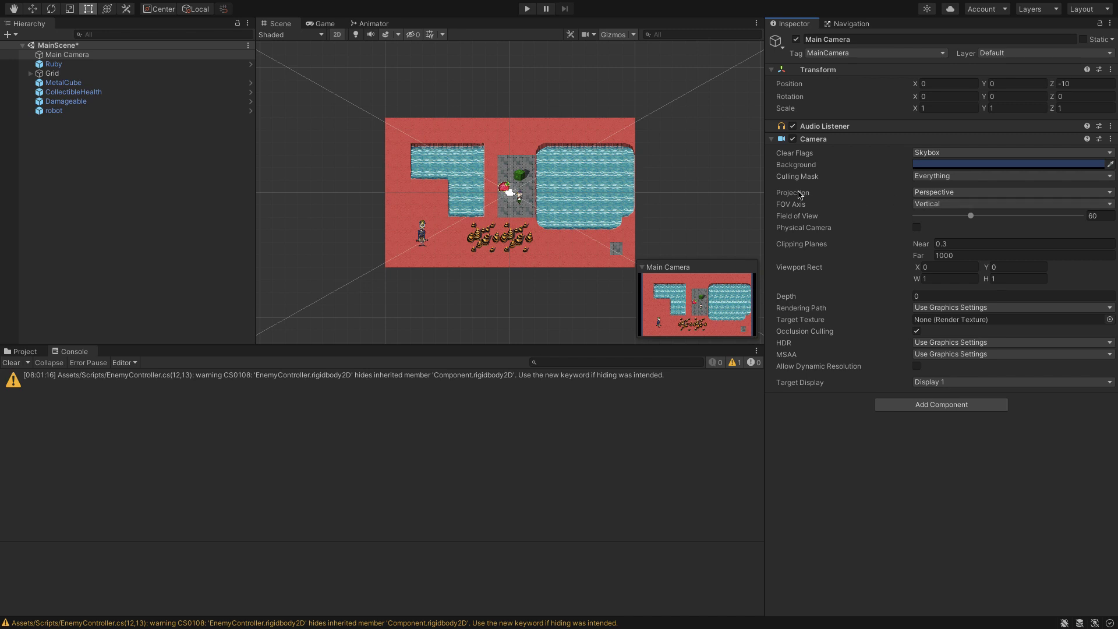
{"action": "left_click", "coordinate": [932, 192]}
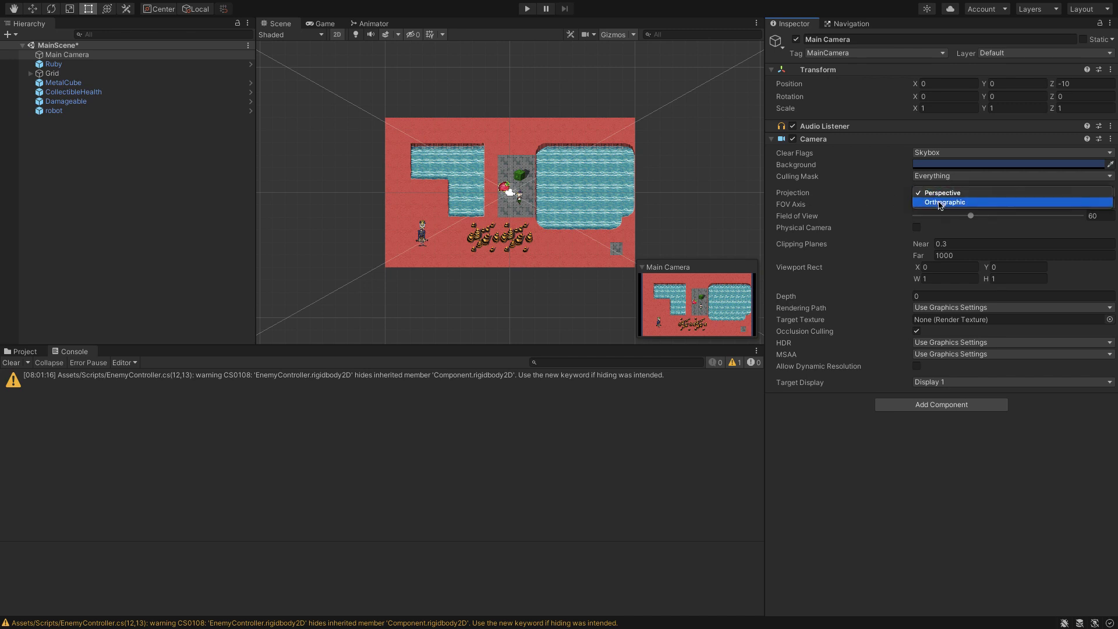
{"action": "left_click", "coordinate": [940, 203]}
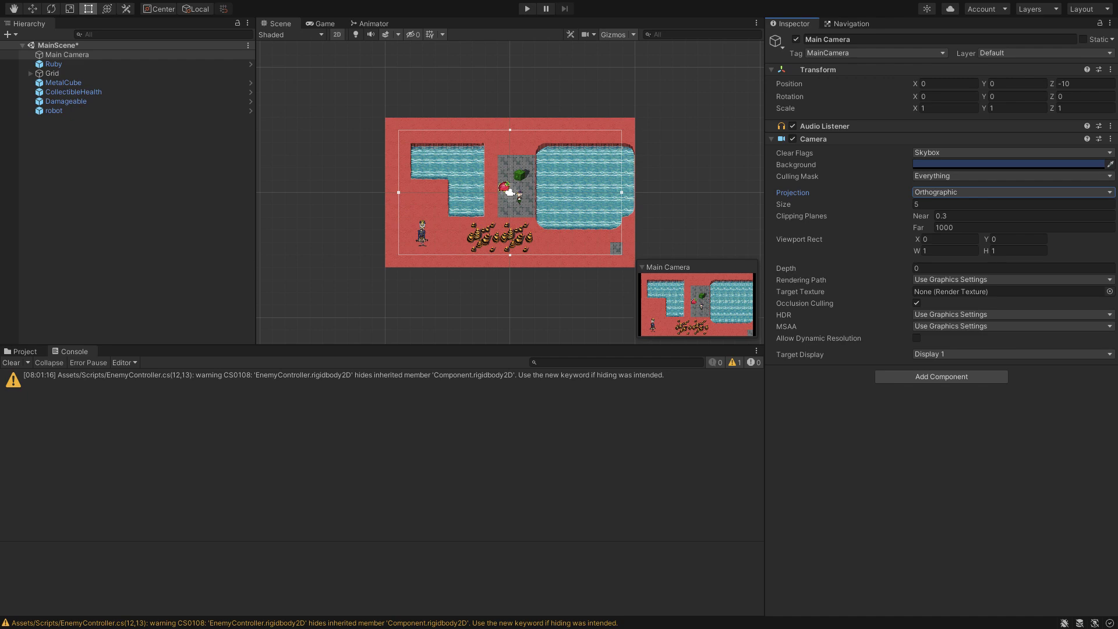
- Switch to Chrome and read the Cinemachine tutorial's sections on orthographic size and the perspective and orthographic camera modes
{"action": "mouse_move", "coordinate": [79, 3]}
{"action": "left_click", "coordinate": [32, 22]}
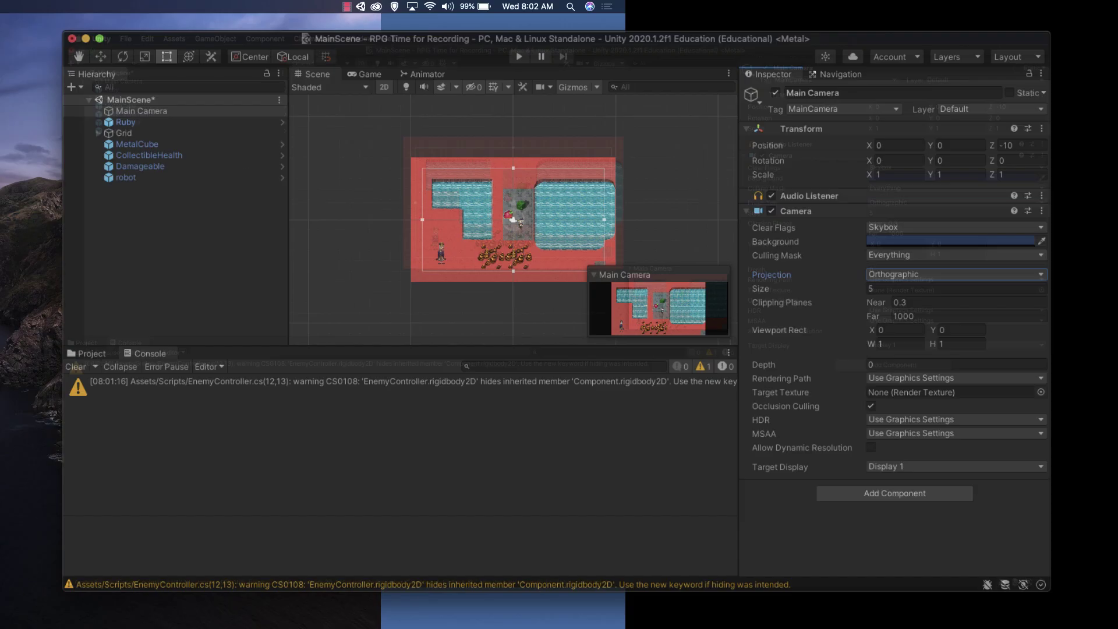
{"action": "key", "text": "super+Tab"}
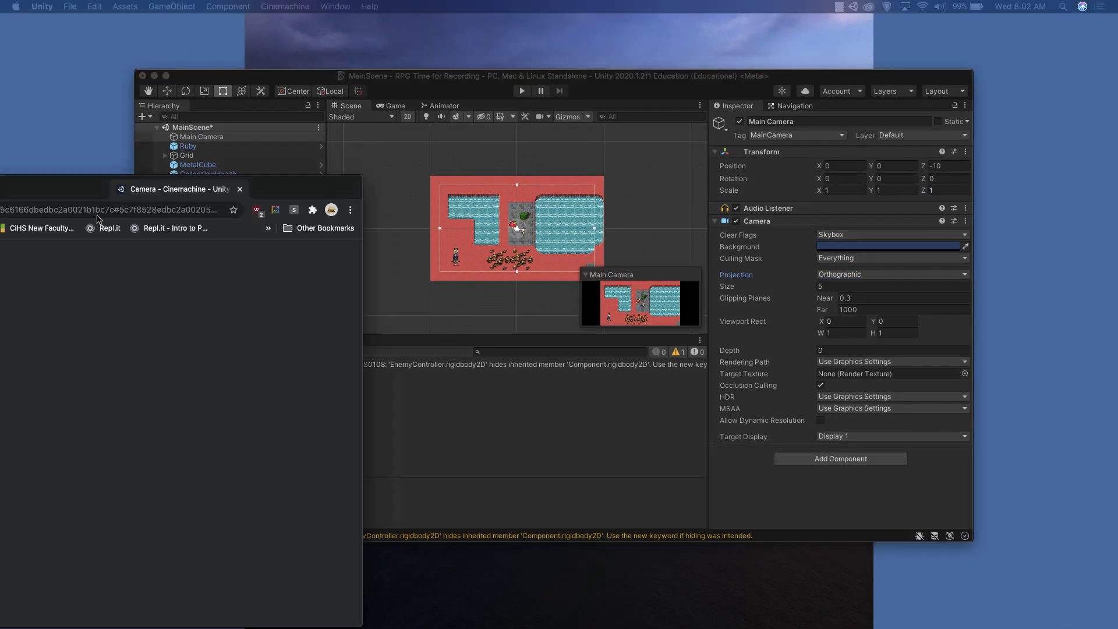
{"action": "scroll", "coordinate": [473, 205], "scroll_direction": "down", "scroll_amount": 10}
{"action": "scroll", "coordinate": [473, 206], "scroll_direction": "up", "scroll_amount": 2}
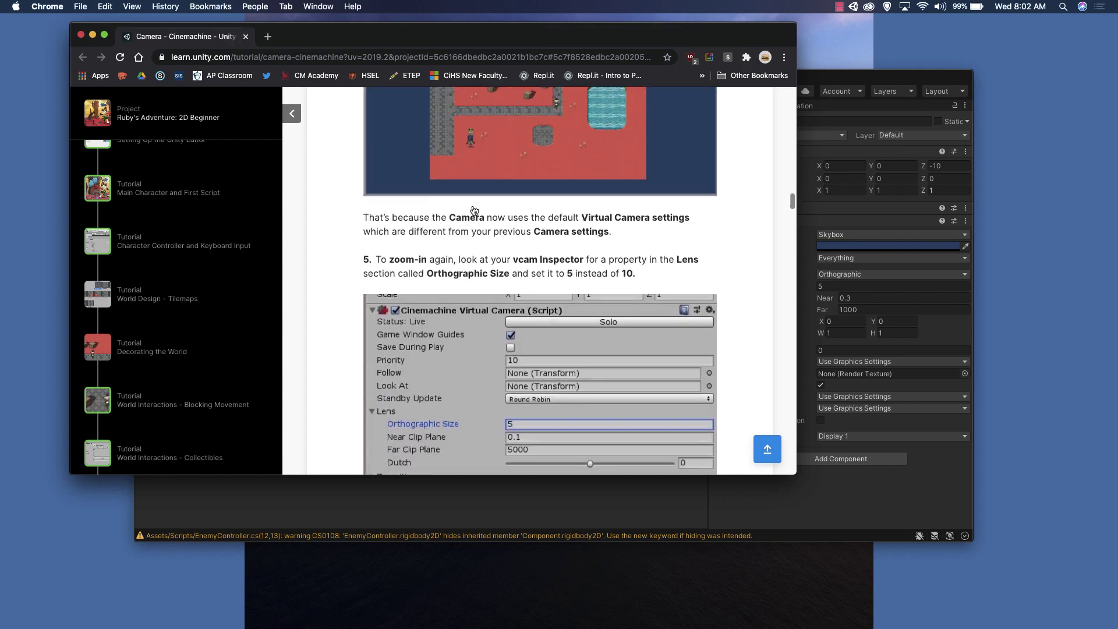
{"action": "scroll", "coordinate": [473, 206], "scroll_direction": "down", "scroll_amount": 10}
{"action": "scroll", "coordinate": [473, 210], "scroll_direction": "down", "scroll_amount": 10}
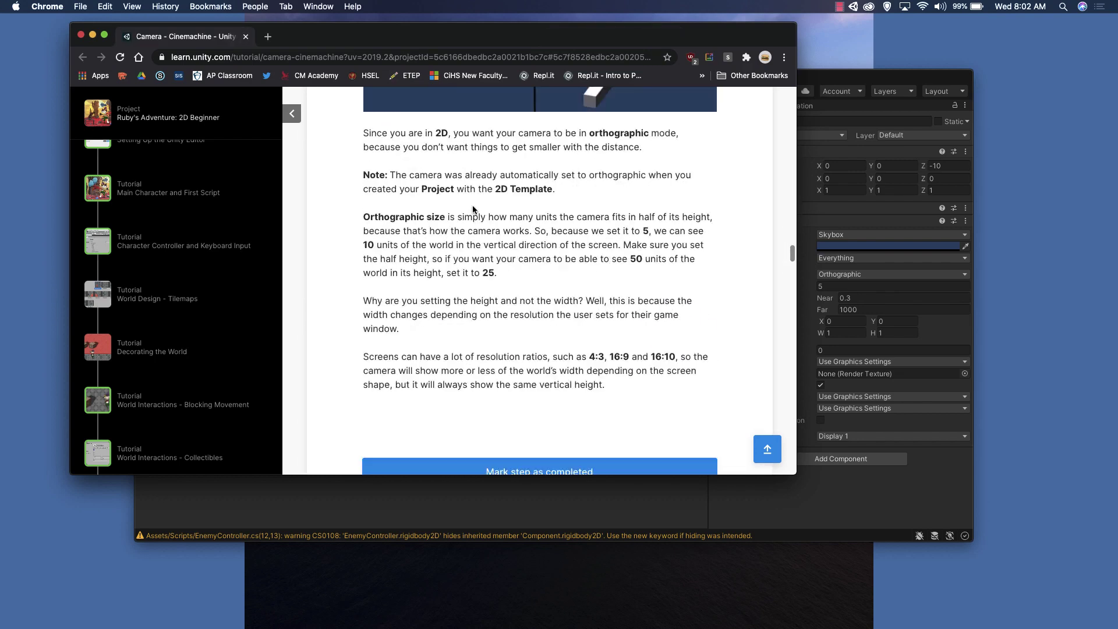
{"action": "scroll", "coordinate": [435, 297], "scroll_direction": "up", "scroll_amount": 6}
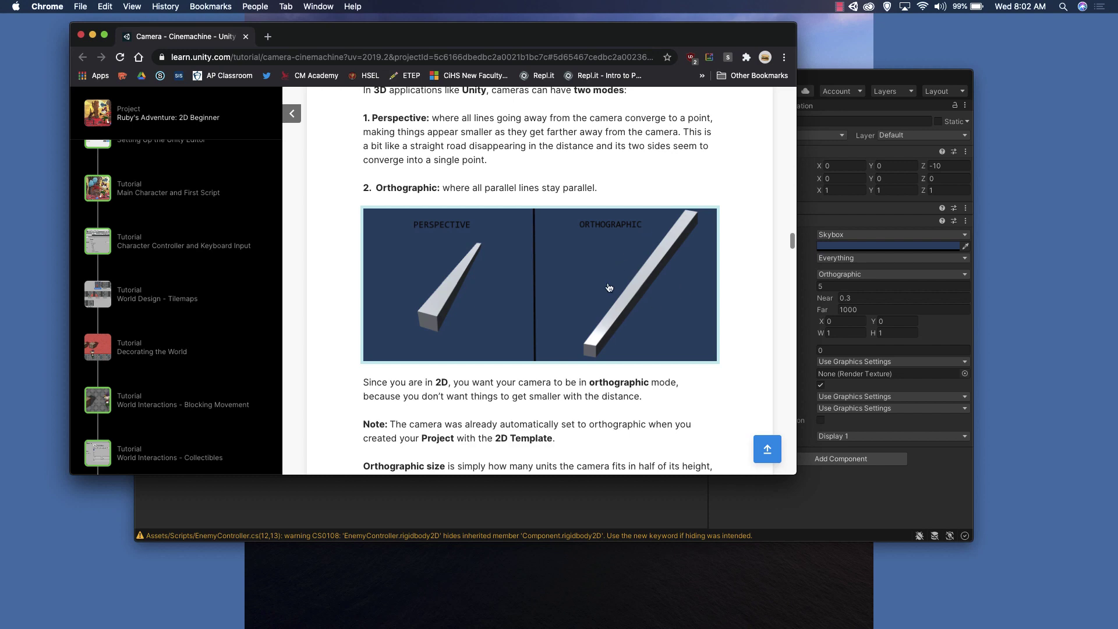
{"action": "scroll", "coordinate": [628, 259], "scroll_direction": "up", "scroll_amount": 2}
{"action": "scroll", "coordinate": [626, 262], "scroll_direction": "up", "scroll_amount": 10}
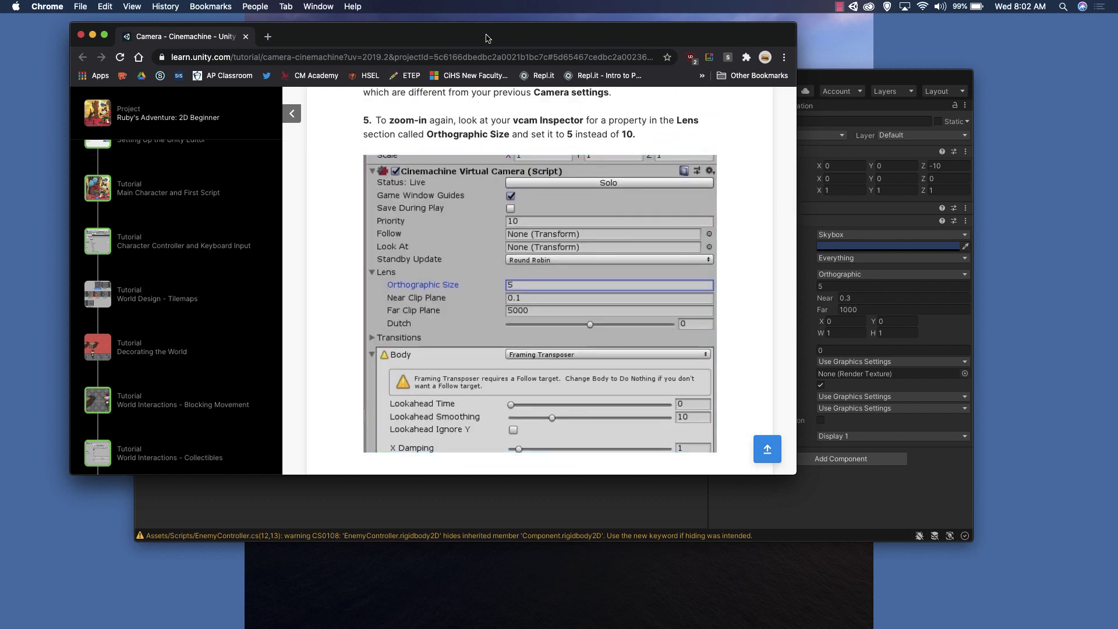
- Move the browser window aside and return to the Unity editor in full screen
{"action": "left_click_drag", "start_coordinate": [487, 36], "coordinate": [0, 98]}
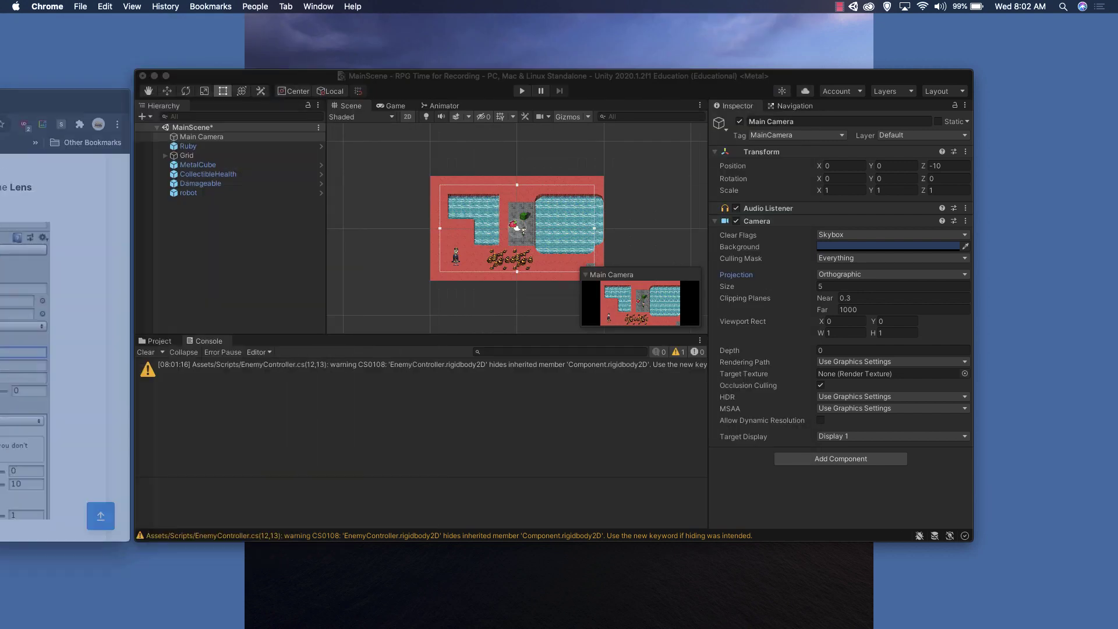
{"action": "left_click", "coordinate": [366, 78]}
{"action": "left_click", "coordinate": [166, 76]}
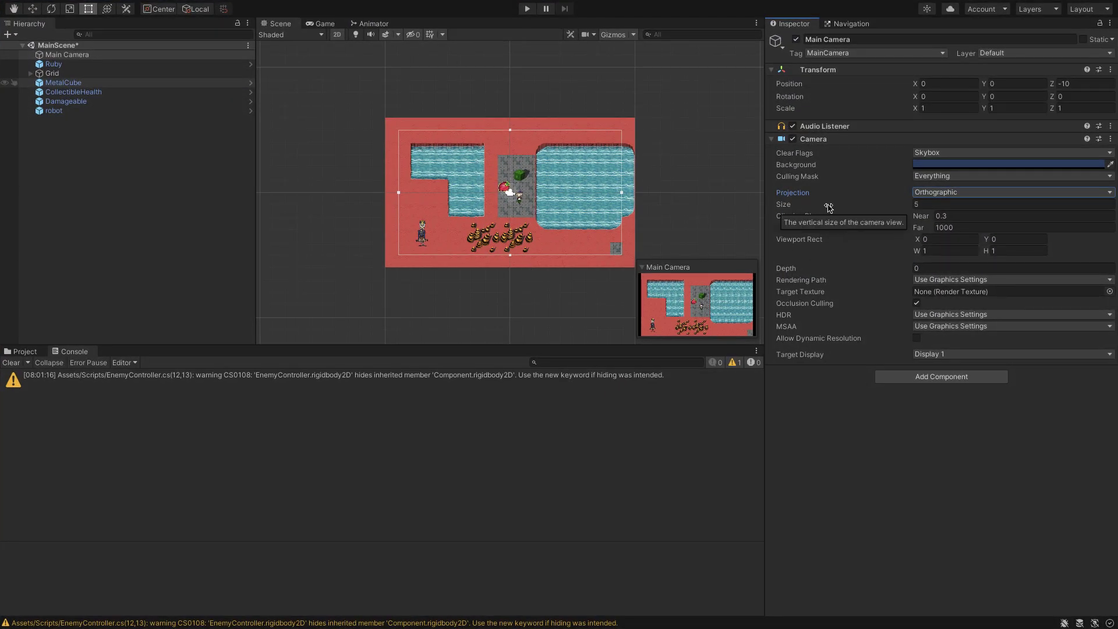
- Create a Cinemachine 2D camera in MainScene and expand its Lens settings
{"action": "left_click", "coordinate": [112, 168]}
{"action": "left_click", "coordinate": [228, 6]}
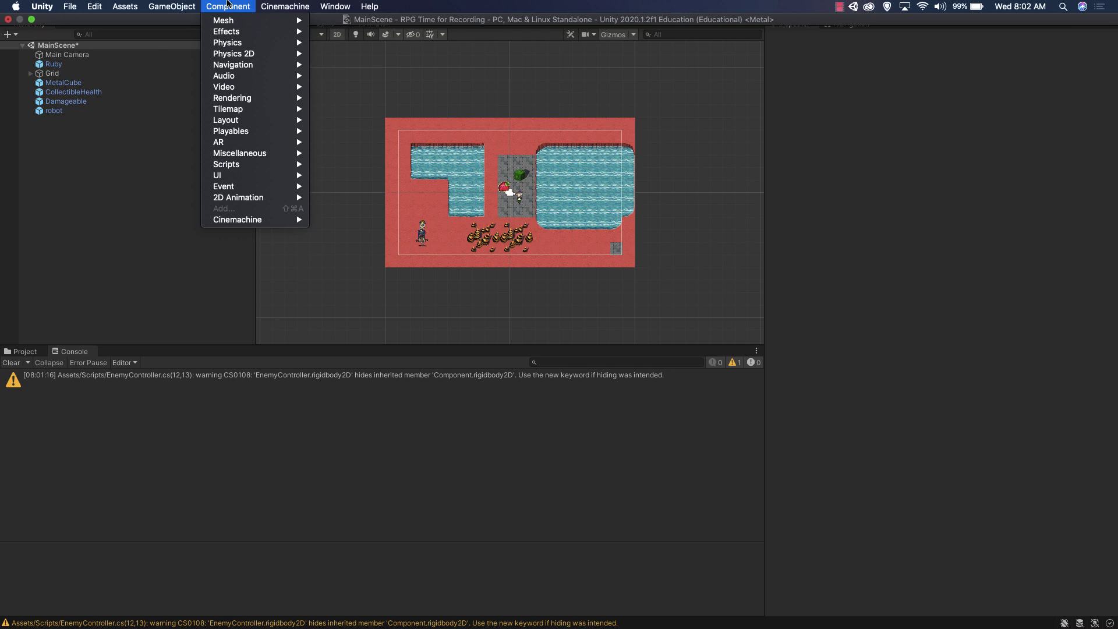
{"action": "mouse_move", "coordinate": [264, 4]}
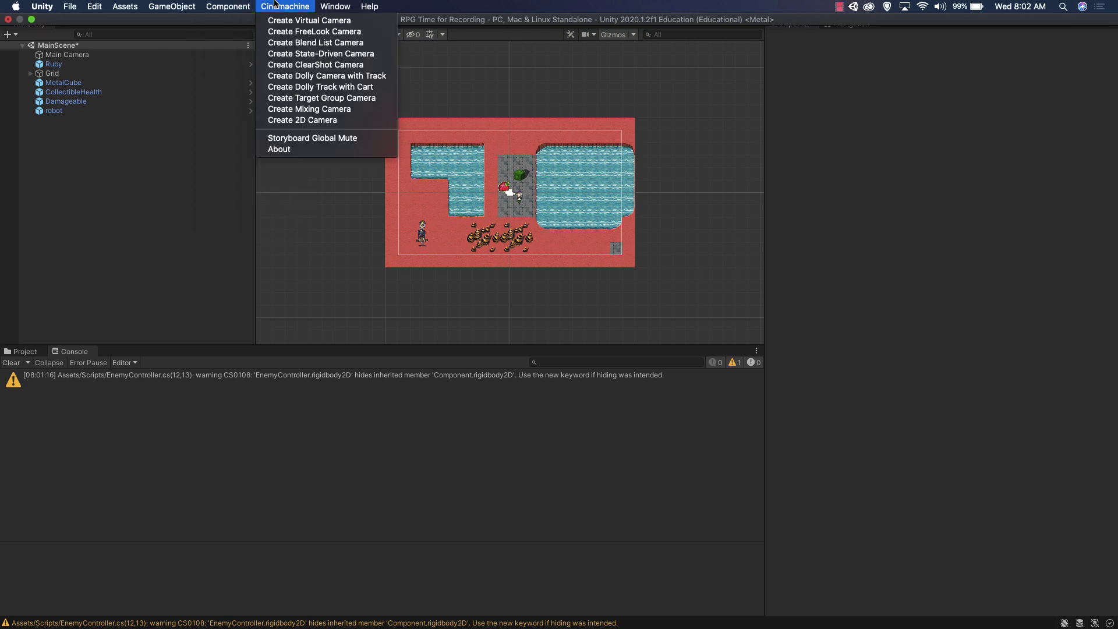
{"action": "left_click", "coordinate": [286, 119]}
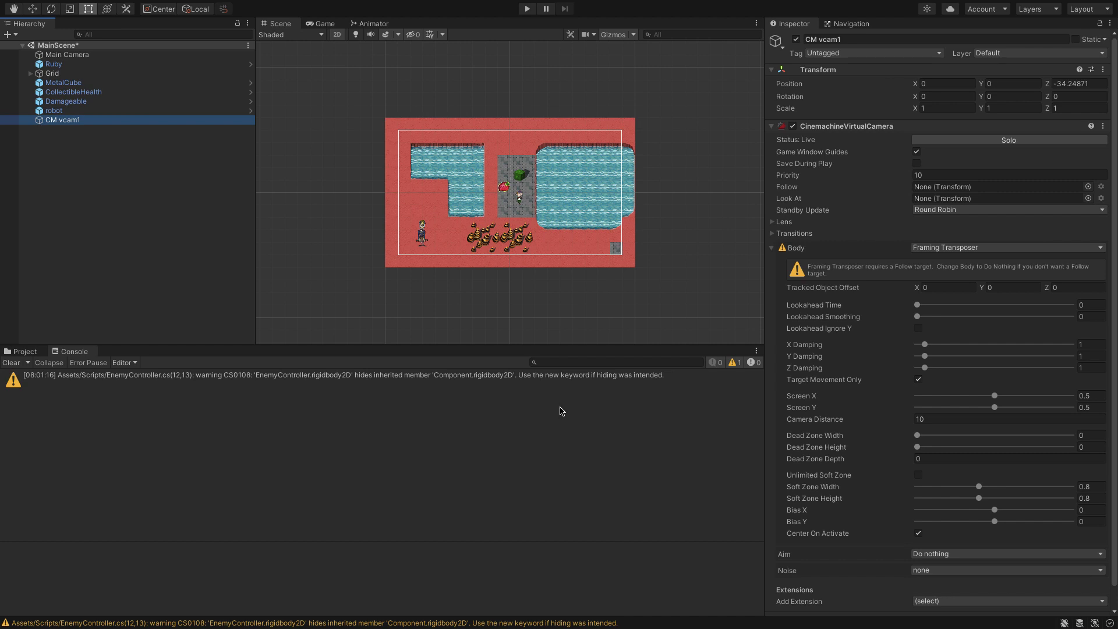
{"action": "left_click", "coordinate": [771, 221]}
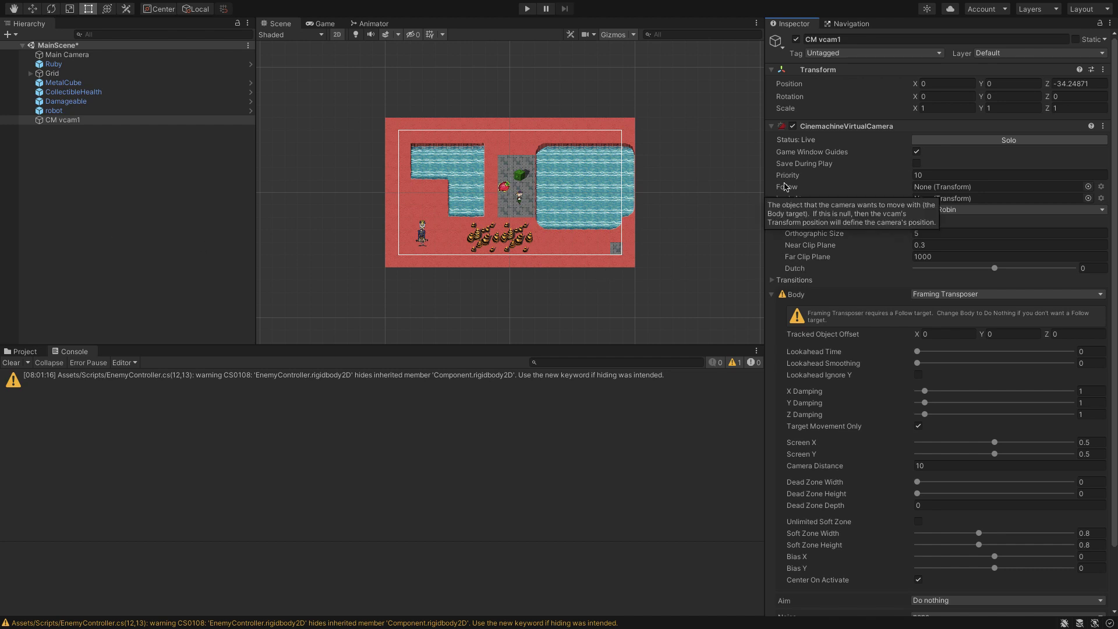
- Lock the Inspector on CM vcam1 and assign Ruby as the virtual camera's Follow target
{"action": "left_click", "coordinate": [53, 64]}
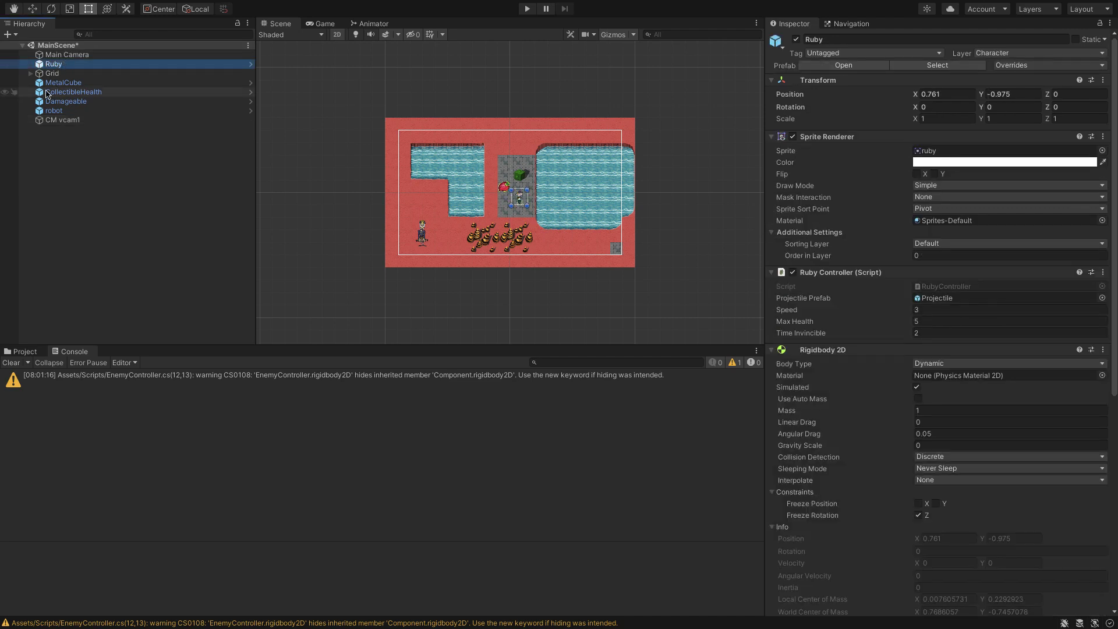
{"action": "left_click", "coordinate": [56, 111]}
{"action": "left_click", "coordinate": [75, 119]}
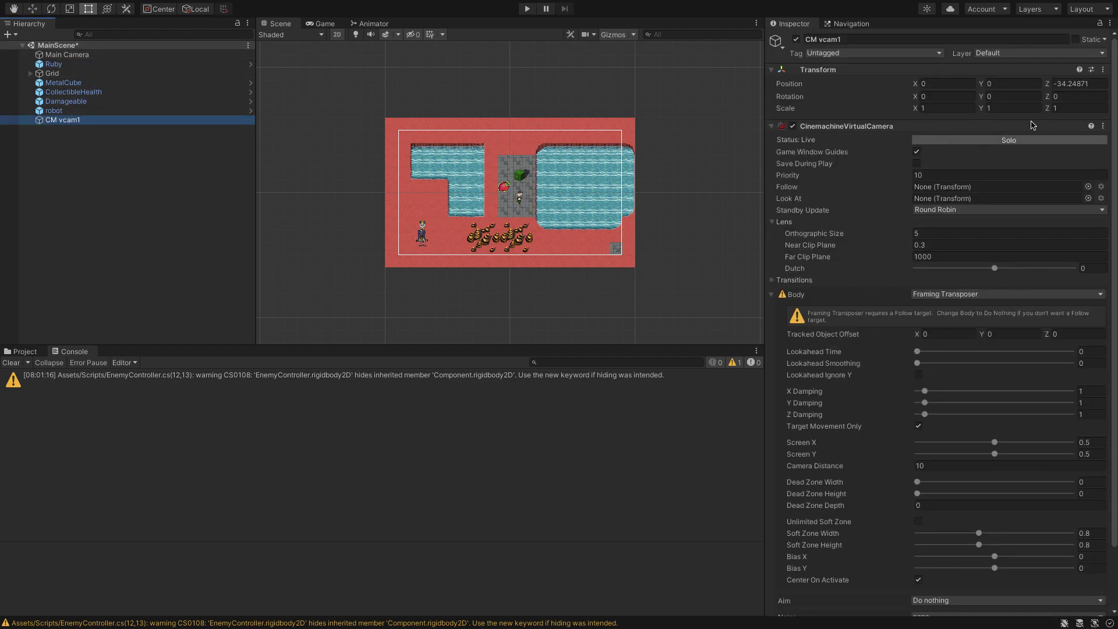
{"action": "left_click", "coordinate": [1100, 24]}
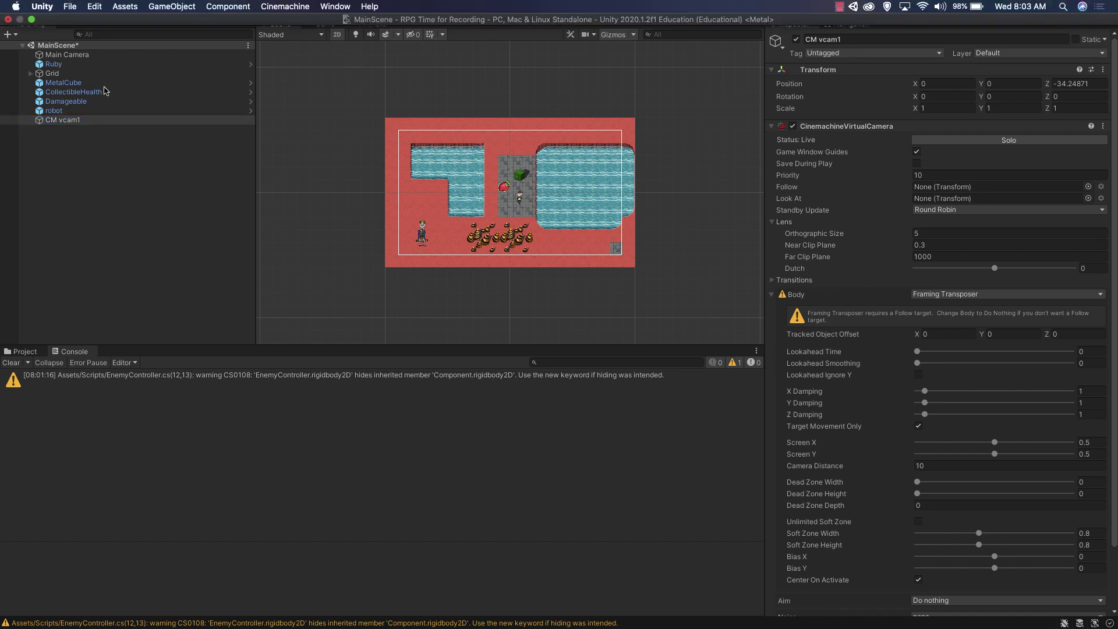
{"action": "left_click_drag", "start_coordinate": [53, 64], "coordinate": [939, 190]}
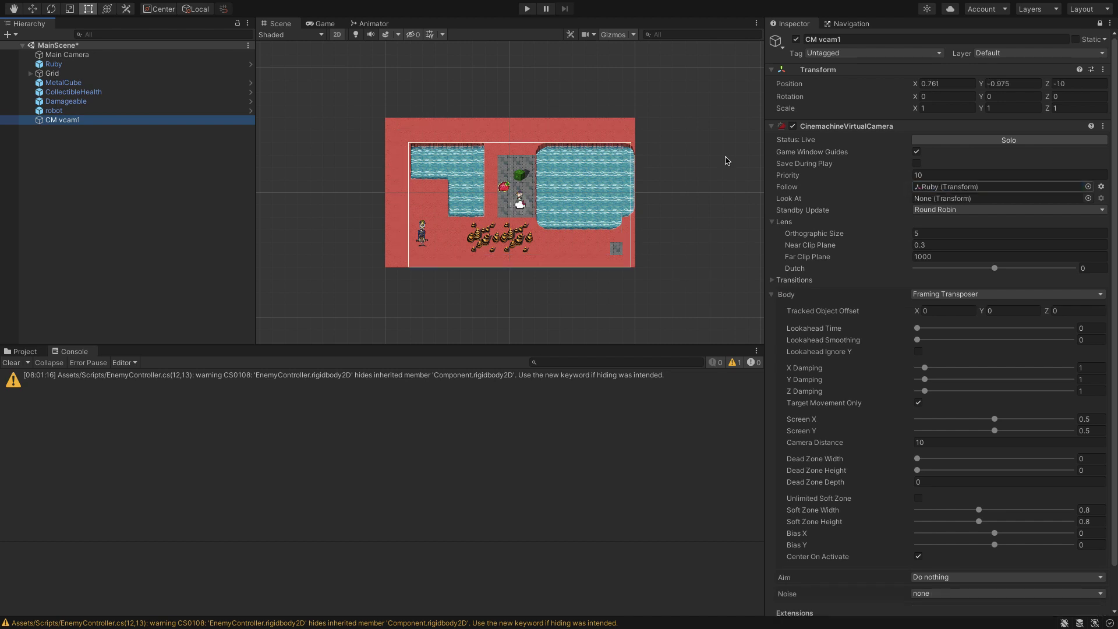
- Run the game twice, moving Ruby around the map to test the camera follow, and stop play mode each time
{"action": "left_click", "coordinate": [526, 9]}
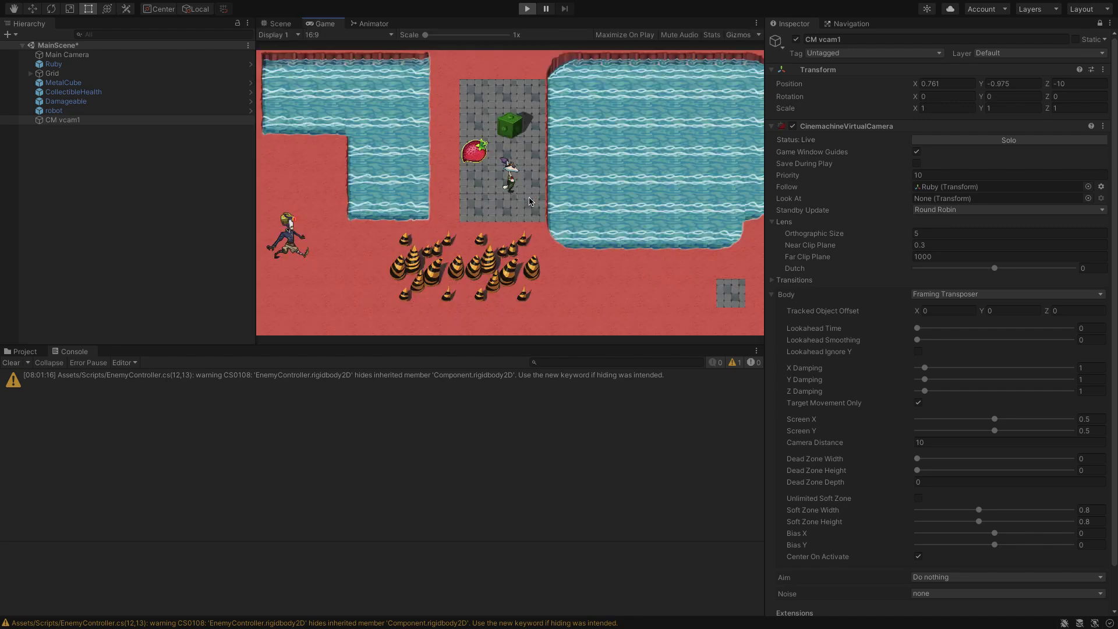
{"action": "key", "text": "Left"}
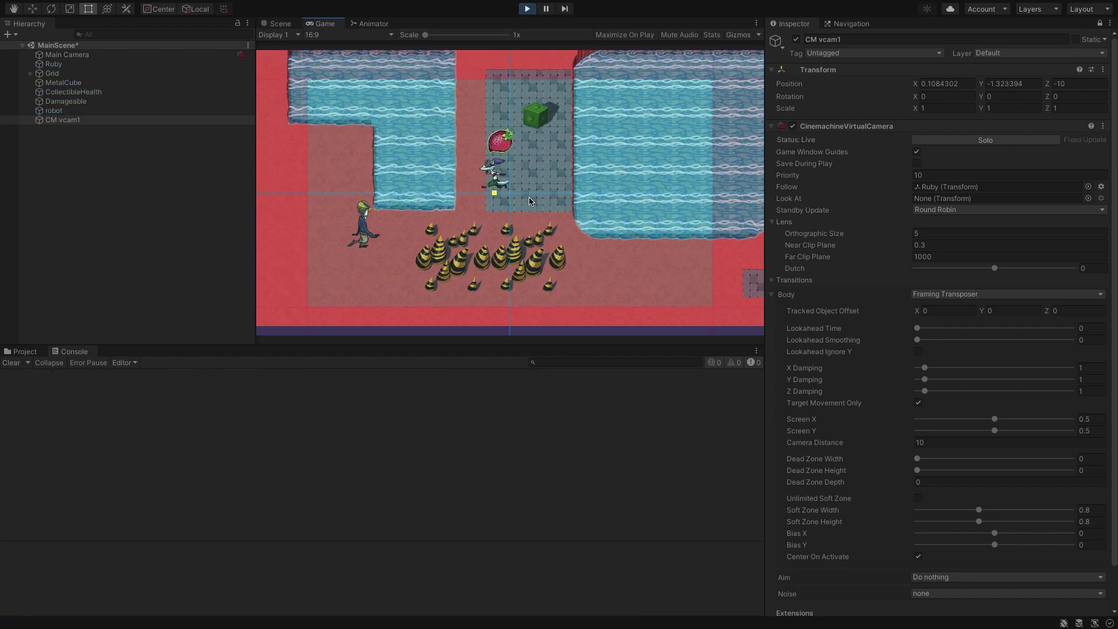
{"action": "key", "text": "Up"}
{"action": "key", "text": "Right"}
{"action": "key", "text": "Up"}
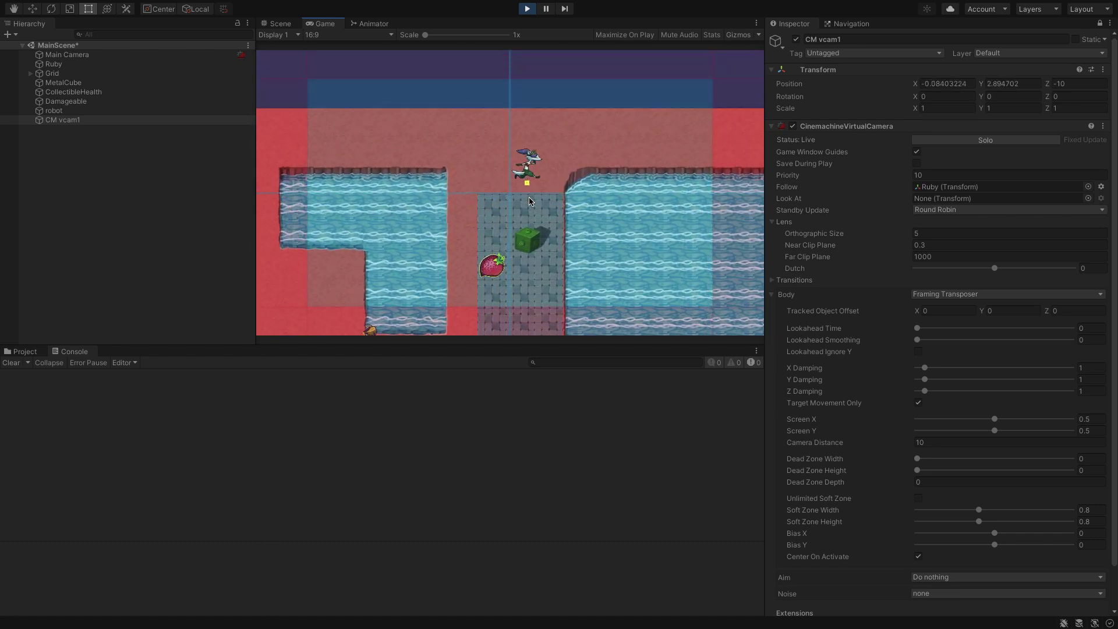
{"action": "left_click", "coordinate": [527, 8]}
{"action": "left_click", "coordinate": [527, 9]}
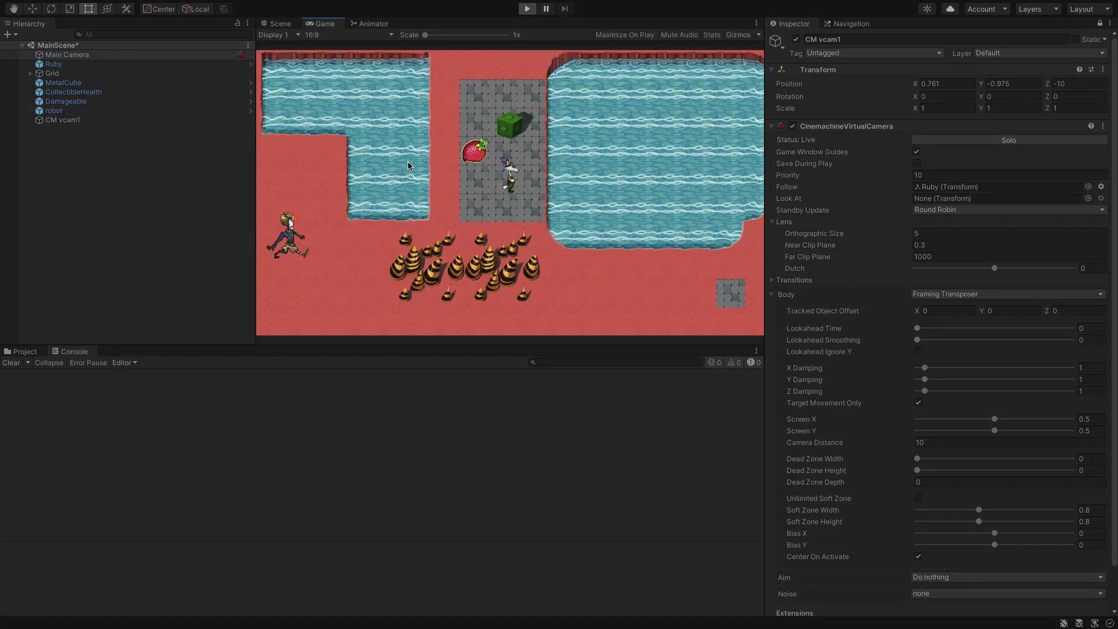
{"action": "key", "text": "Left"}
{"action": "key", "text": "Up"}
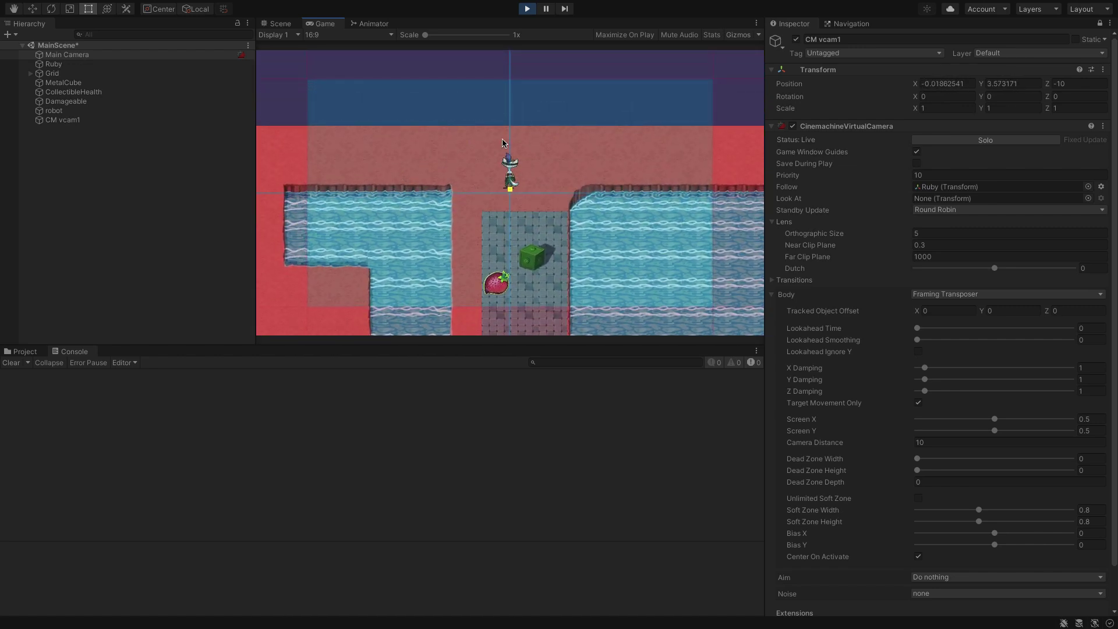
{"action": "left_click", "coordinate": [527, 9]}
- Select CM vcam1 and look over its virtual camera settings
{"action": "left_click", "coordinate": [118, 119]}
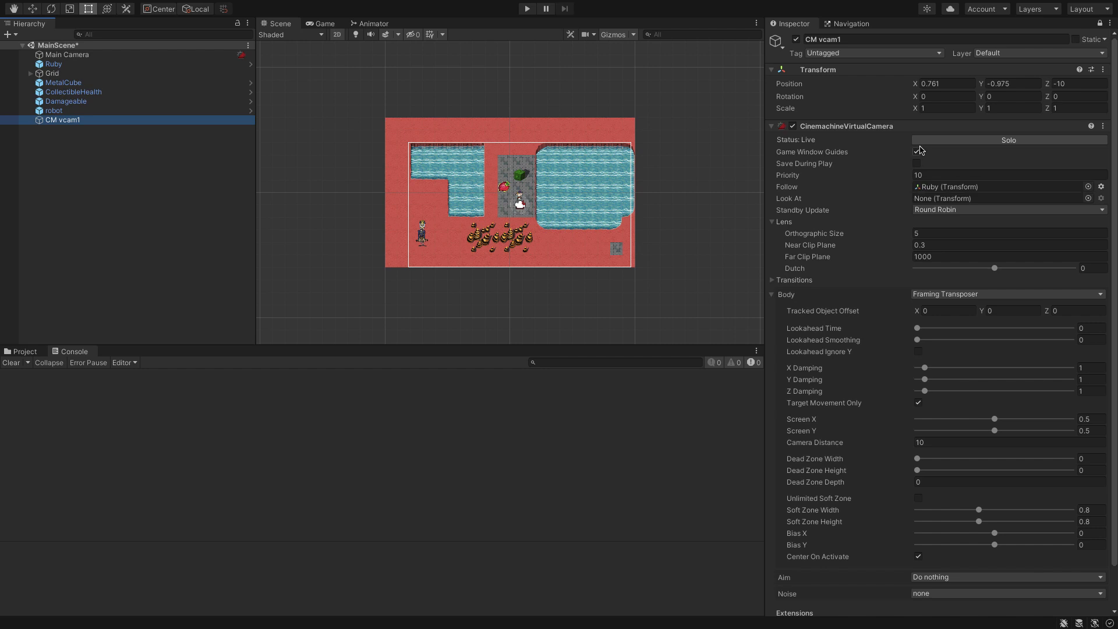
{"action": "scroll", "coordinate": [904, 282], "scroll_direction": "down", "scroll_amount": 3}
{"action": "scroll", "coordinate": [905, 282], "scroll_direction": "up", "scroll_amount": 3}
- Open the Tile Palette, take the editor out of full screen and place its window beside the palette
{"action": "mouse_move", "coordinate": [282, 4]}
{"action": "left_click", "coordinate": [336, 6]}
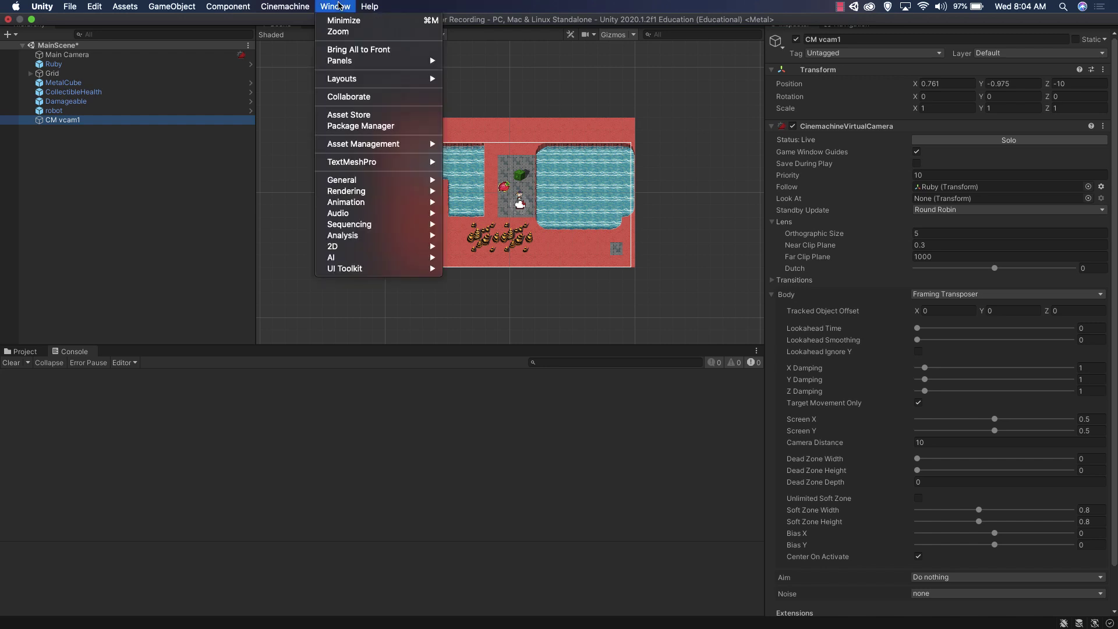
{"action": "mouse_move", "coordinate": [387, 249]}
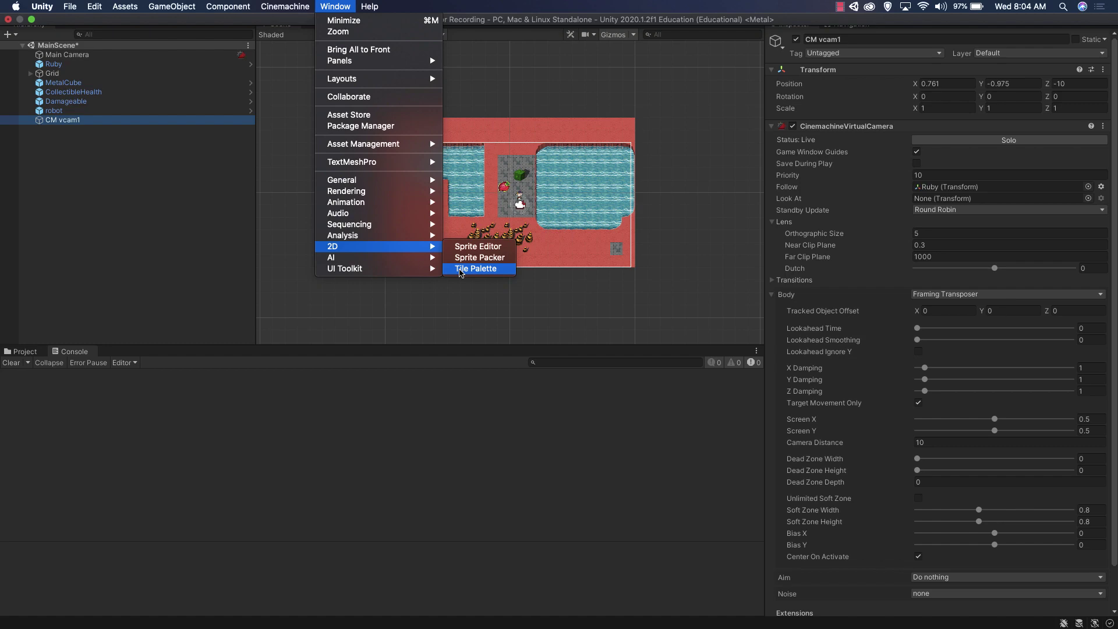
{"action": "left_click", "coordinate": [462, 269]}
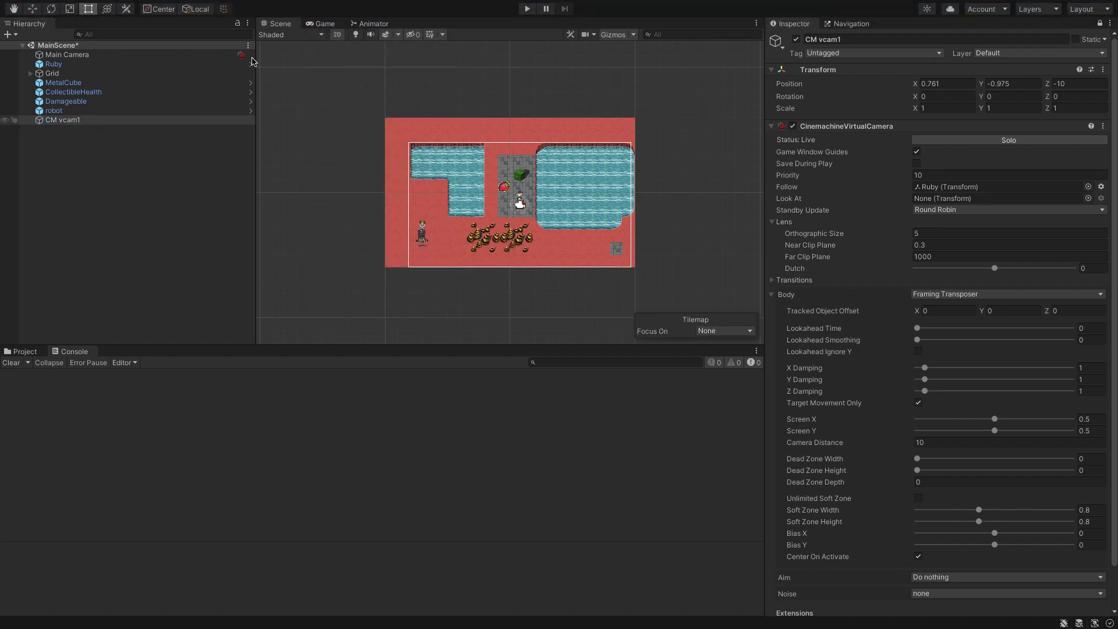
{"action": "left_click", "coordinate": [32, 20]}
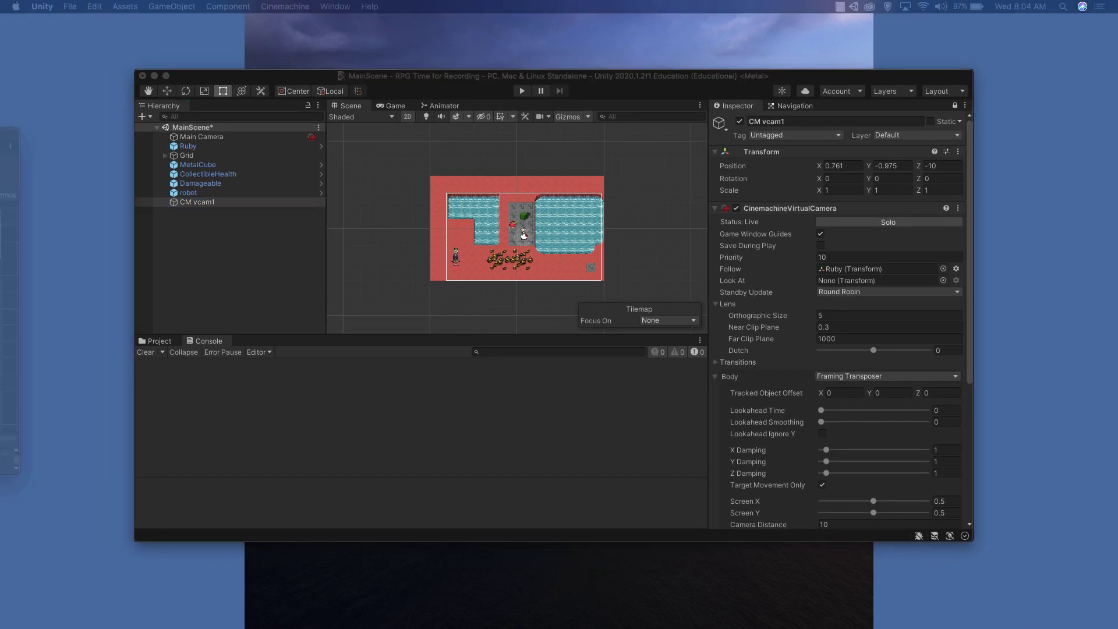
{"action": "left_click_drag", "start_coordinate": [343, 73], "coordinate": [472, 47]}
- Extend the ground on all four sides of the map with box fills of the plain red tile
{"action": "left_click", "coordinate": [83, 195]}
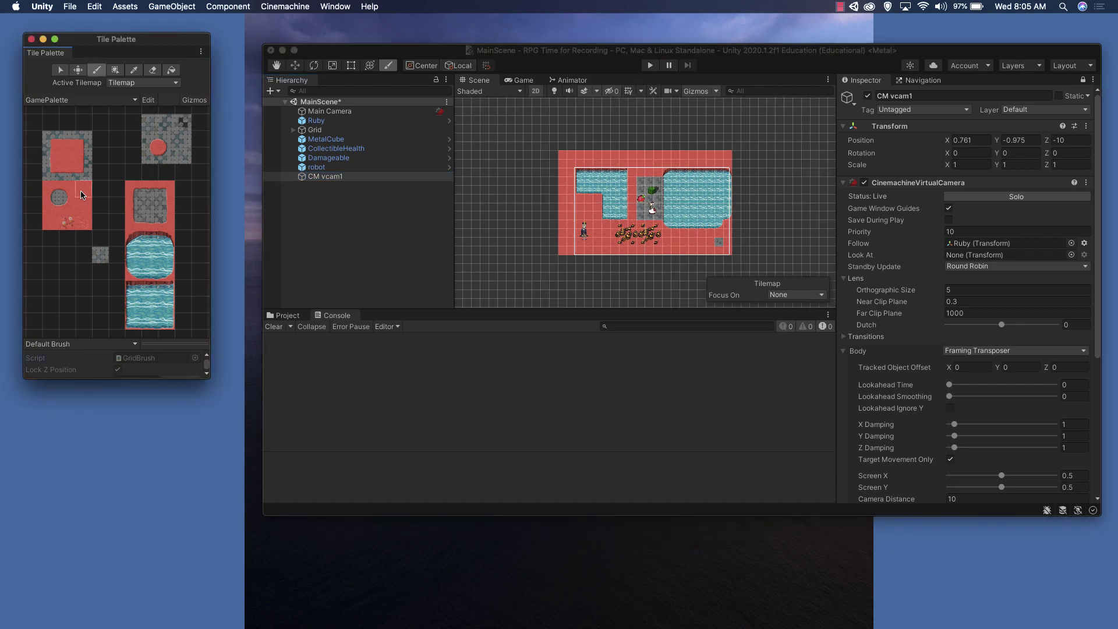
{"action": "left_click", "coordinate": [115, 69]}
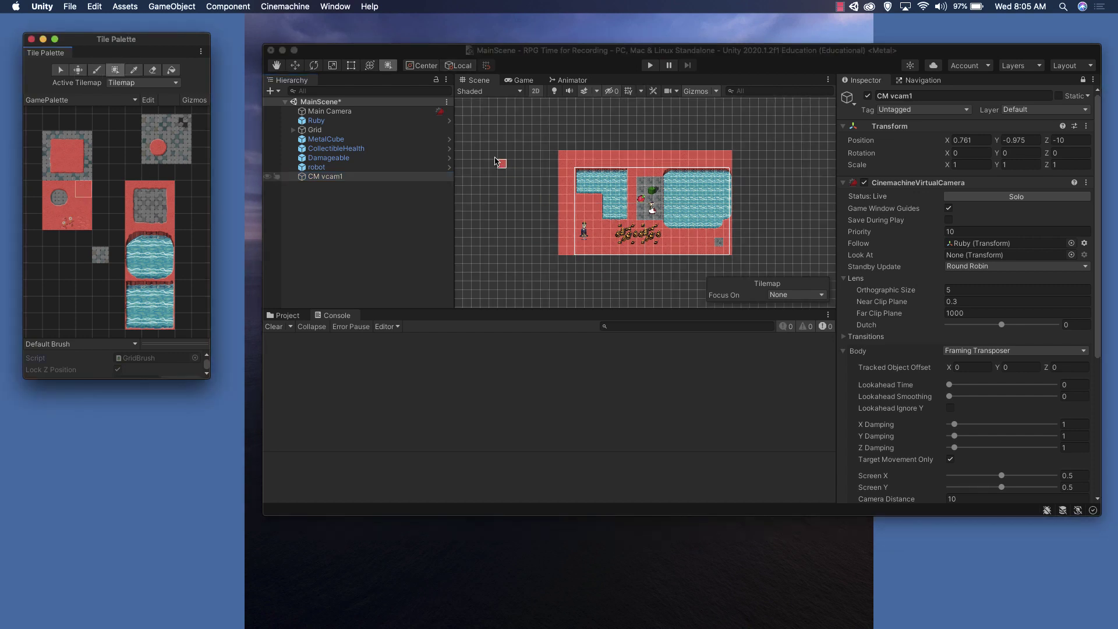
{"action": "mouse_move", "coordinate": [476, 156]}
{"action": "left_mouse_down"}
{"action": "mouse_move", "coordinate": [556, 259]}
{"action": "mouse_move", "coordinate": [669, 307]}
{"action": "mouse_move", "coordinate": [729, 293]}
{"action": "left_mouse_up"}
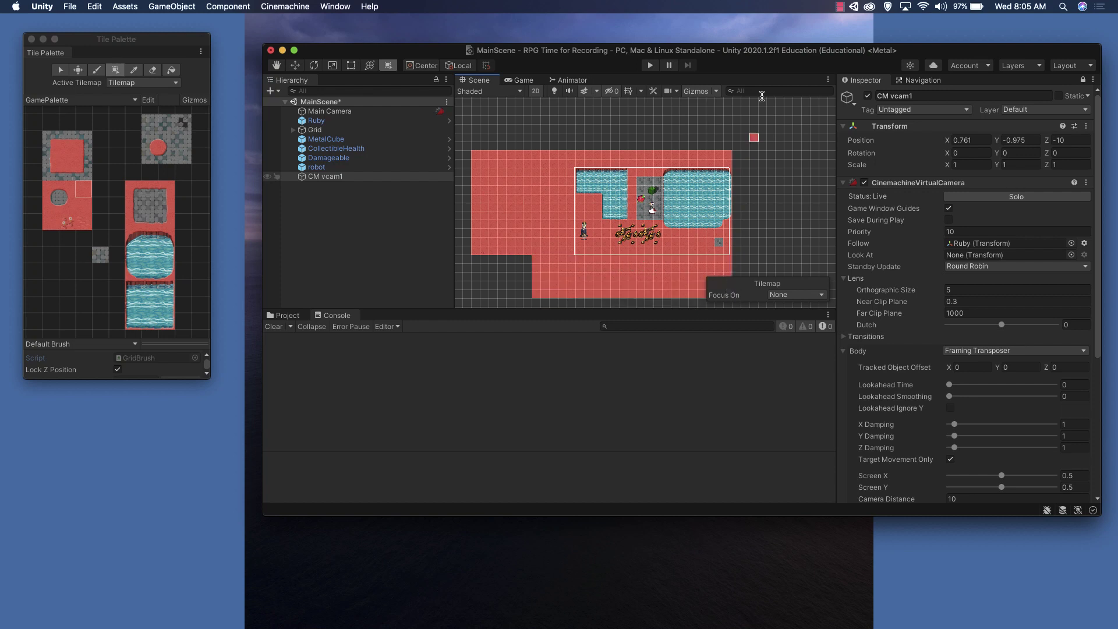
{"action": "mouse_move", "coordinate": [735, 152]}
{"action": "left_mouse_down"}
{"action": "mouse_move", "coordinate": [774, 274]}
{"action": "mouse_move", "coordinate": [801, 272]}
{"action": "left_mouse_up"}
{"action": "left_click_drag", "start_coordinate": [557, 149], "coordinate": [795, 135]}
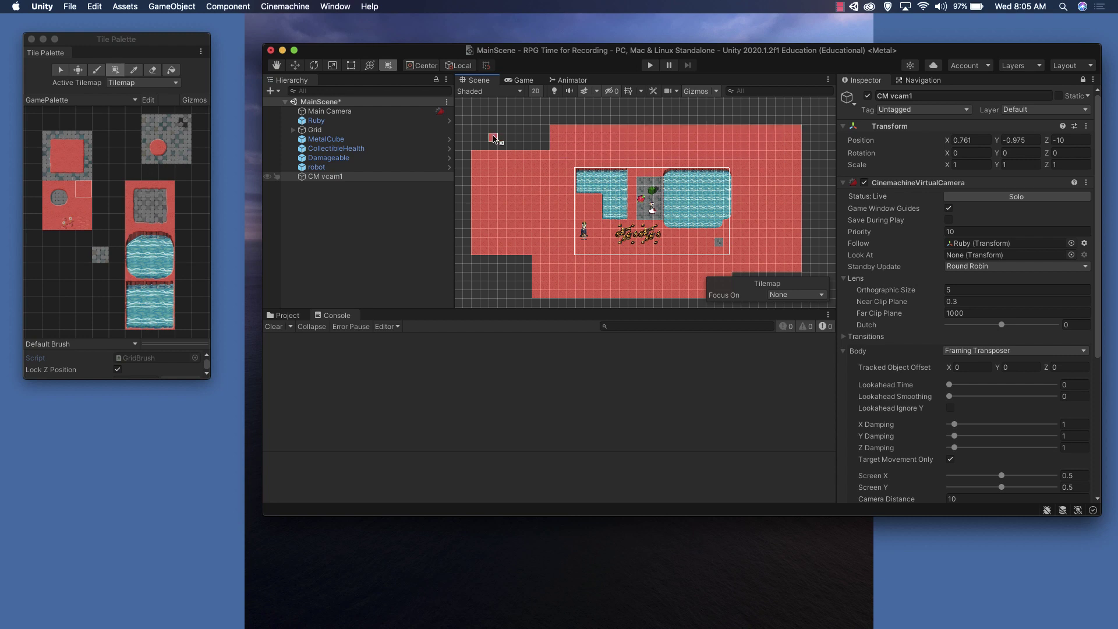
{"action": "mouse_move", "coordinate": [474, 127]}
{"action": "left_mouse_down"}
{"action": "mouse_move", "coordinate": [506, 268]}
{"action": "mouse_move", "coordinate": [554, 295]}
{"action": "left_mouse_up"}
- Examine the edges of the enlarged red ground for unfilled gaps, with the whole map brought into view
{"action": "scroll", "coordinate": [693, 281], "scroll_direction": "down", "scroll_amount": 1}
{"action": "scroll", "coordinate": [694, 283], "scroll_direction": "down", "scroll_amount": 4}
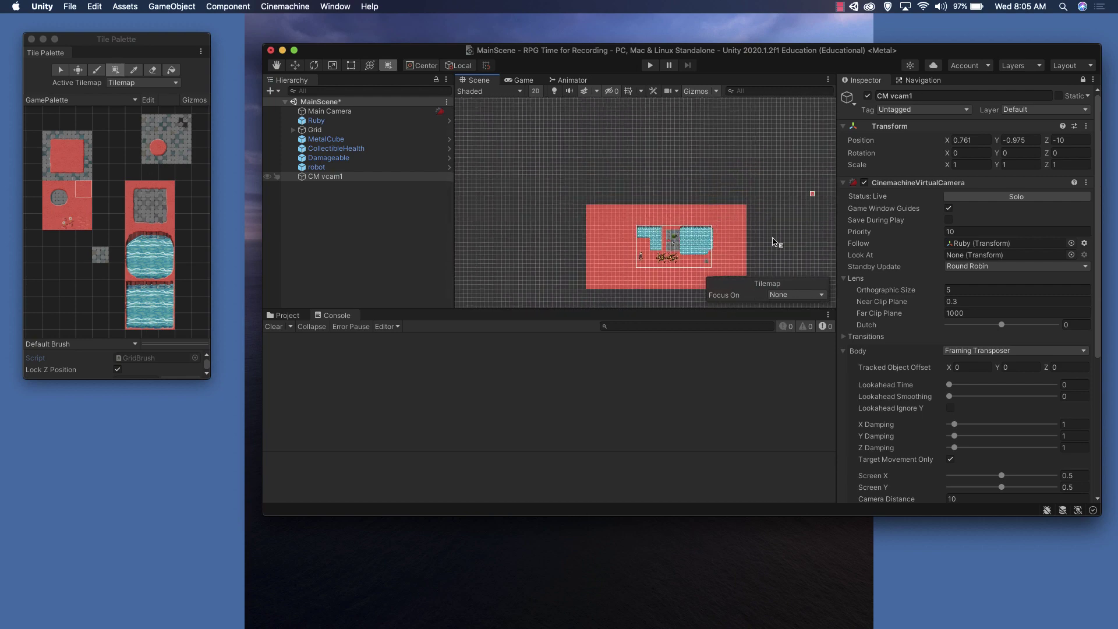
{"action": "scroll", "coordinate": [742, 275], "scroll_direction": "up", "scroll_amount": 3}
{"action": "scroll", "coordinate": [705, 303], "scroll_direction": "up", "scroll_amount": 5}
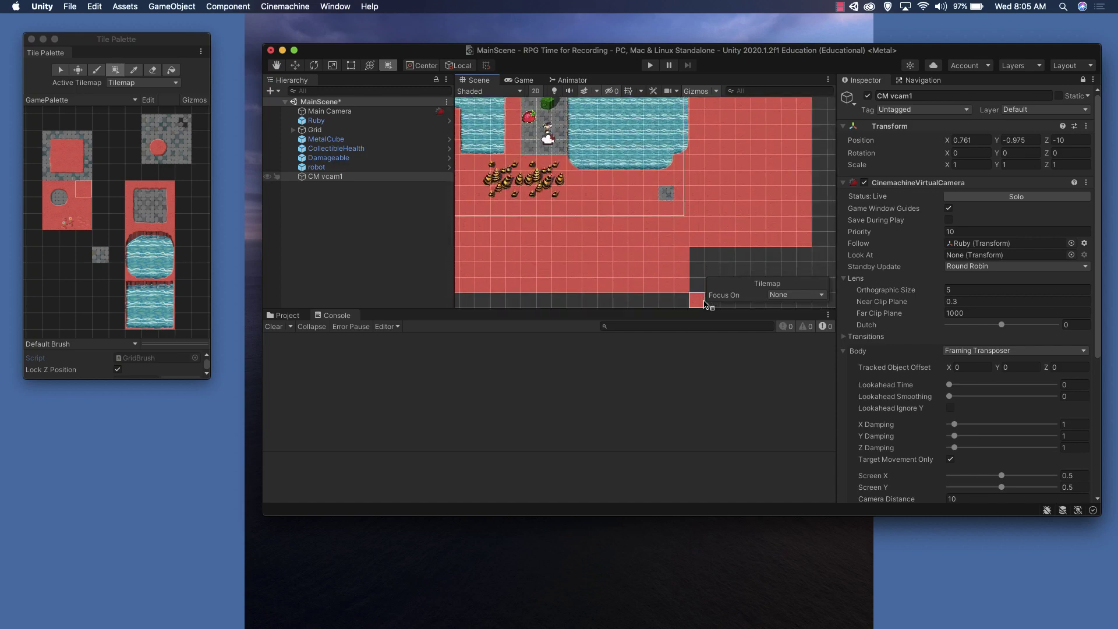
{"action": "scroll", "coordinate": [704, 302], "scroll_direction": "down", "scroll_amount": 10}
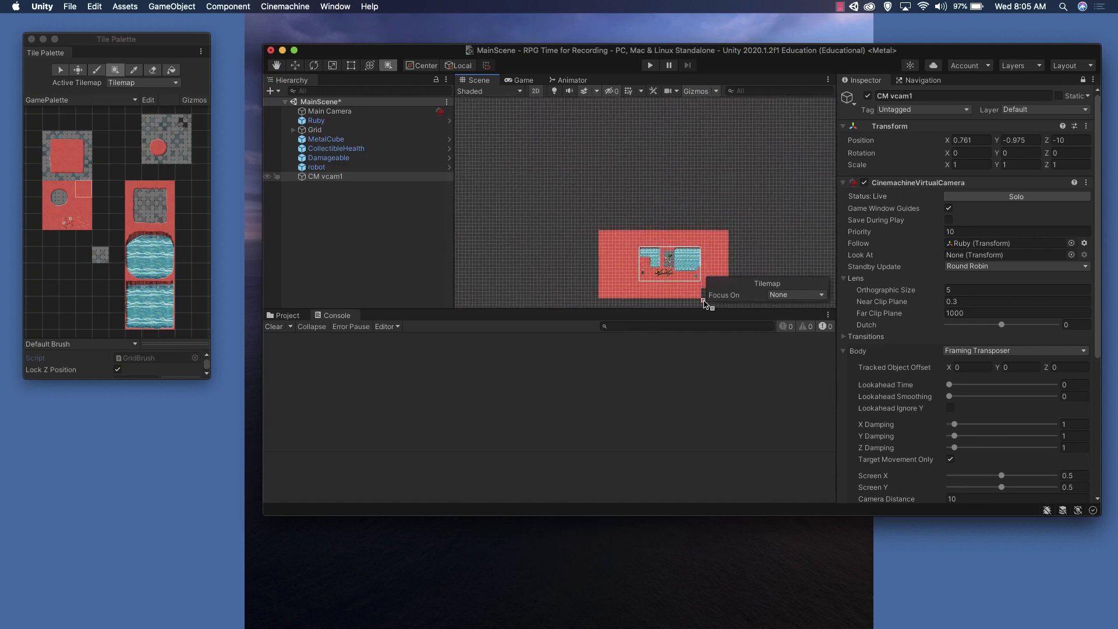
{"action": "left_click", "coordinate": [276, 64]}
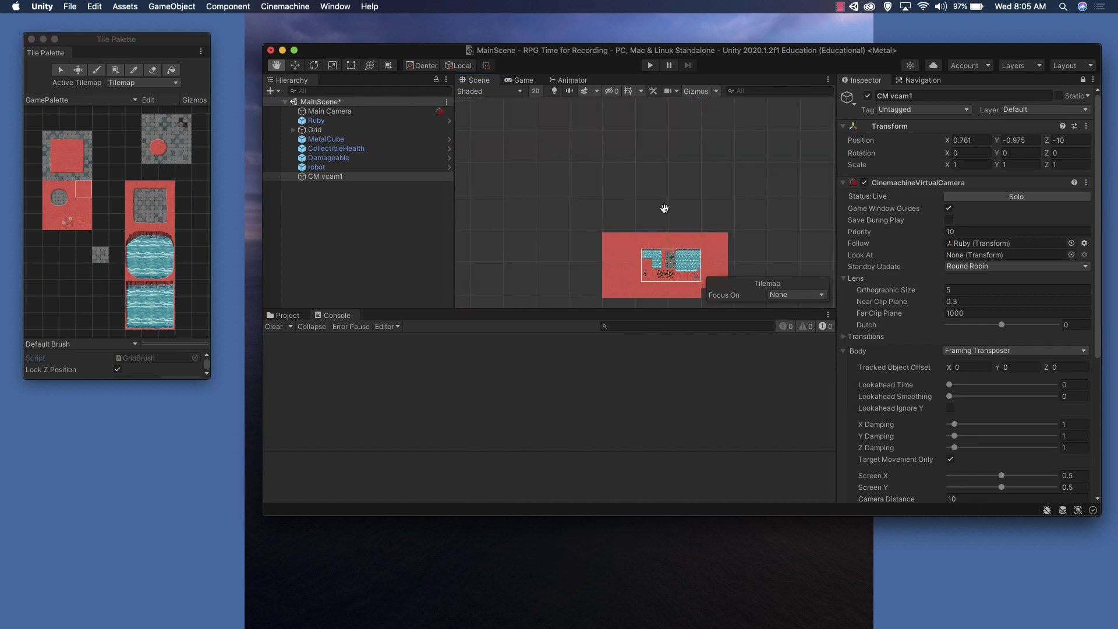
{"action": "left_click_drag", "start_coordinate": [664, 207], "coordinate": [541, 120]}
{"action": "scroll", "coordinate": [586, 278], "scroll_direction": "up", "scroll_amount": 1}
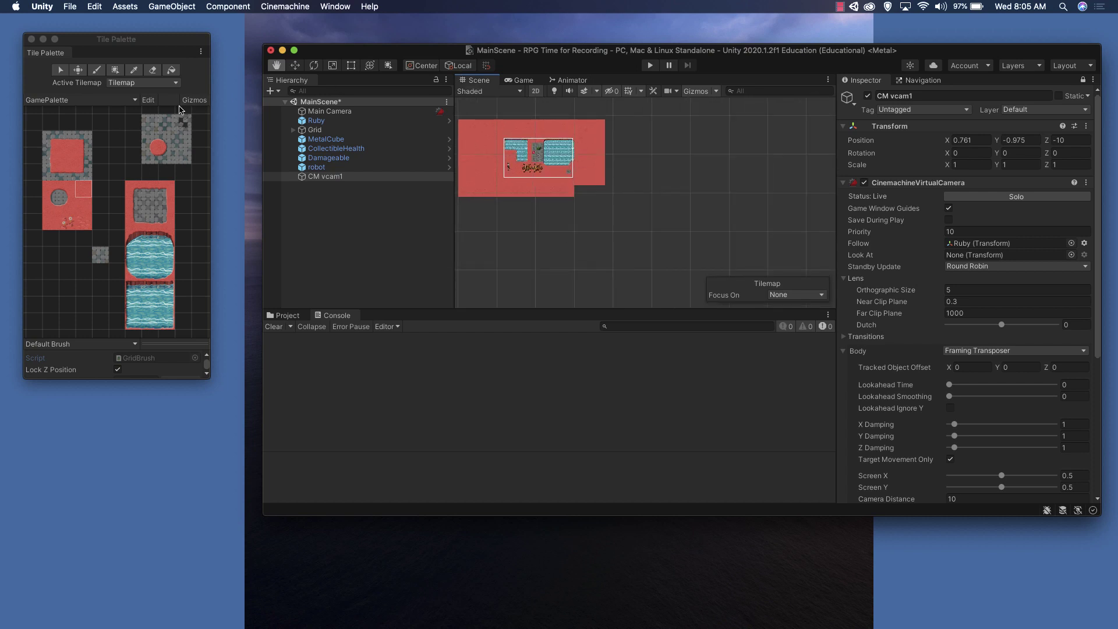
{"action": "left_click", "coordinate": [83, 189]}
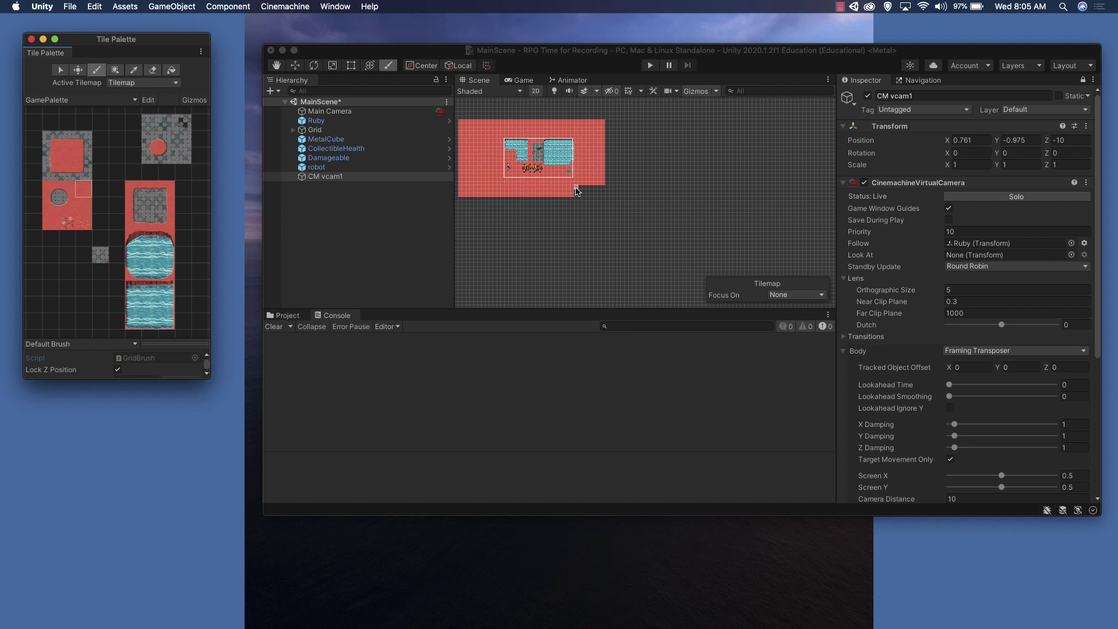
{"action": "left_click_drag", "start_coordinate": [577, 191], "coordinate": [613, 207]}
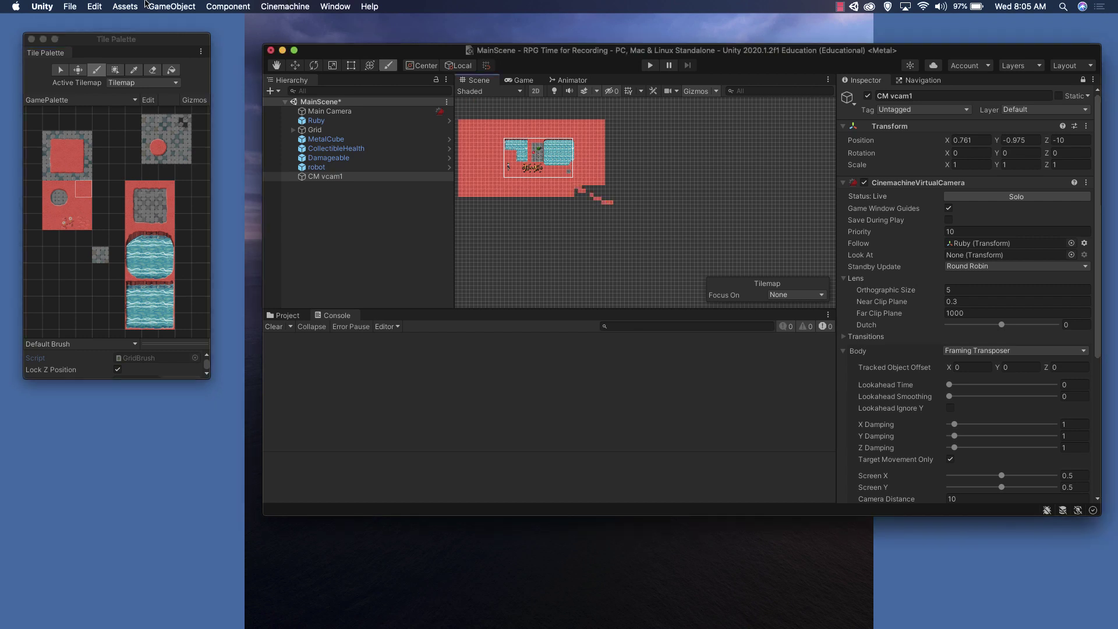
{"action": "left_click", "coordinate": [94, 7]}
{"action": "left_click", "coordinate": [111, 21]}
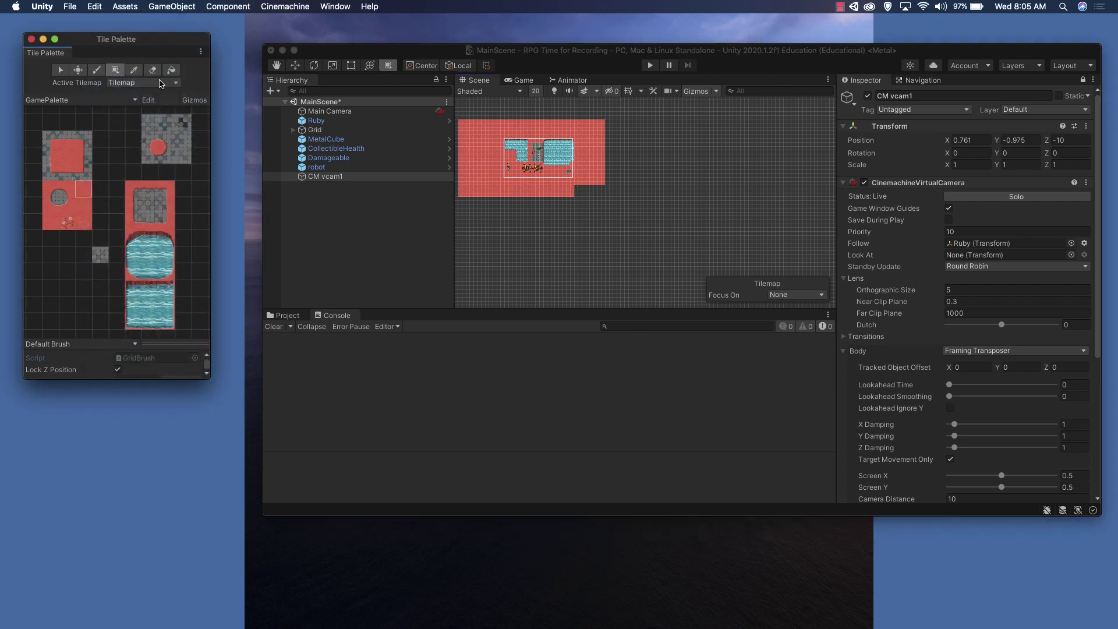
- Box-fill the gap at the lower-right corner of the ground with the plain red tile
{"action": "left_click_drag", "start_coordinate": [576, 189], "coordinate": [602, 197]}
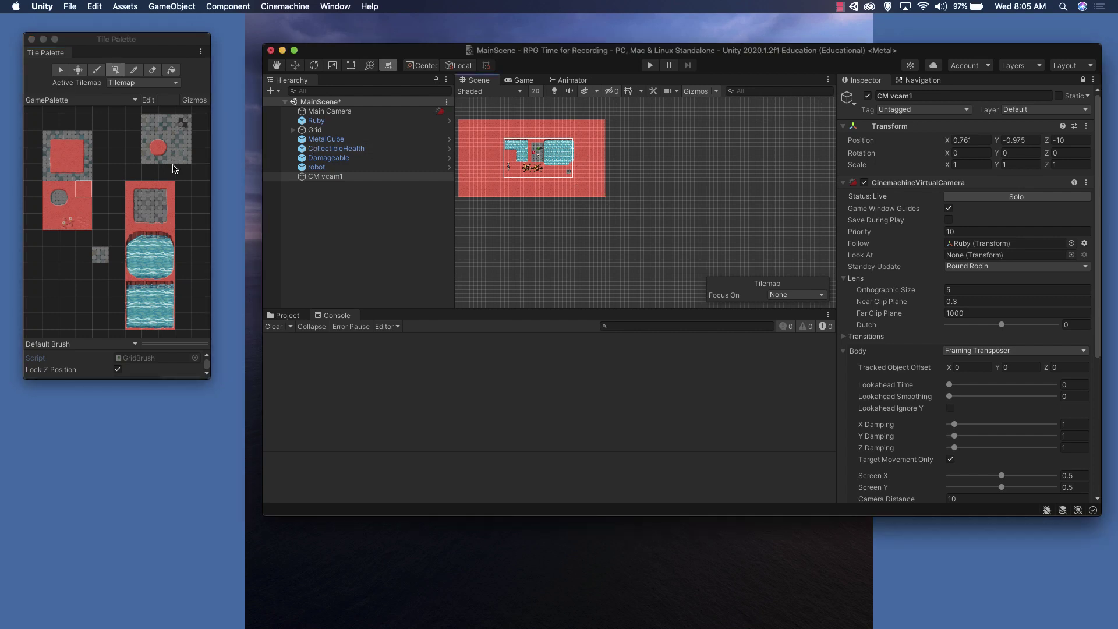
- Surround the red ground with a border of water tiles about two tiles wide using box fills
{"action": "left_click", "coordinate": [149, 304]}
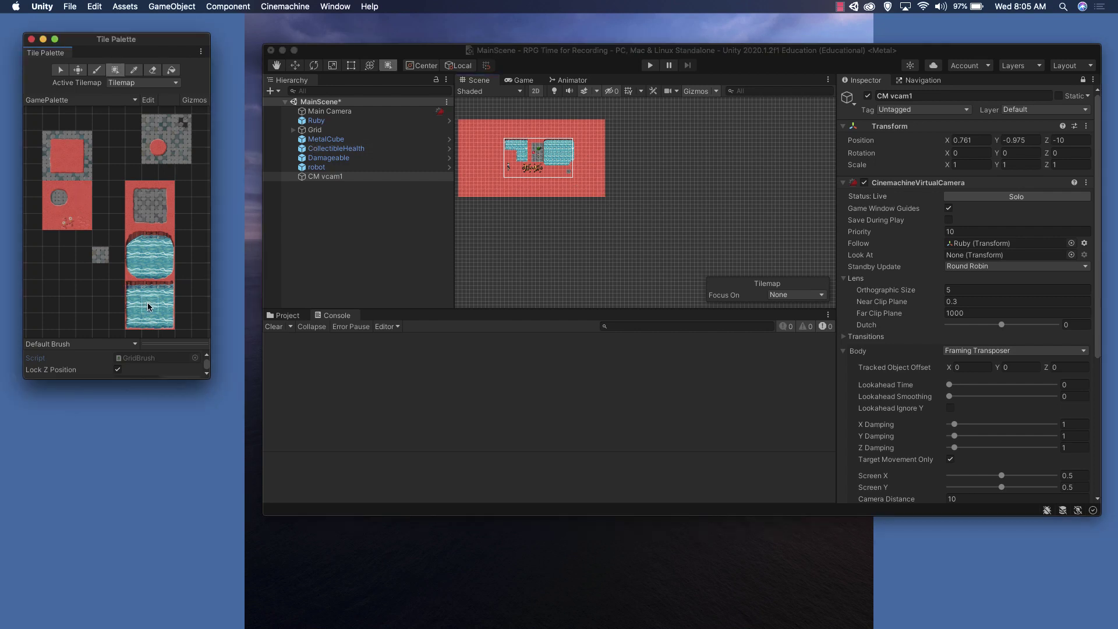
{"action": "left_click", "coordinate": [162, 257]}
{"action": "left_click_drag", "start_coordinate": [608, 124], "coordinate": [612, 198]}
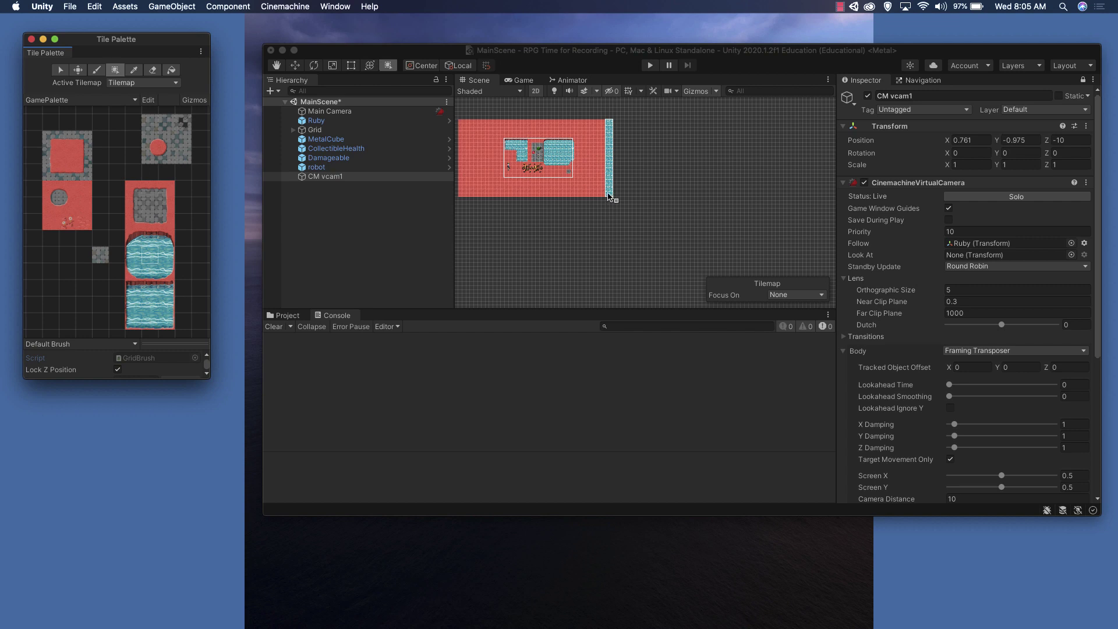
{"action": "scroll", "coordinate": [610, 197], "scroll_direction": "up", "scroll_amount": 3}
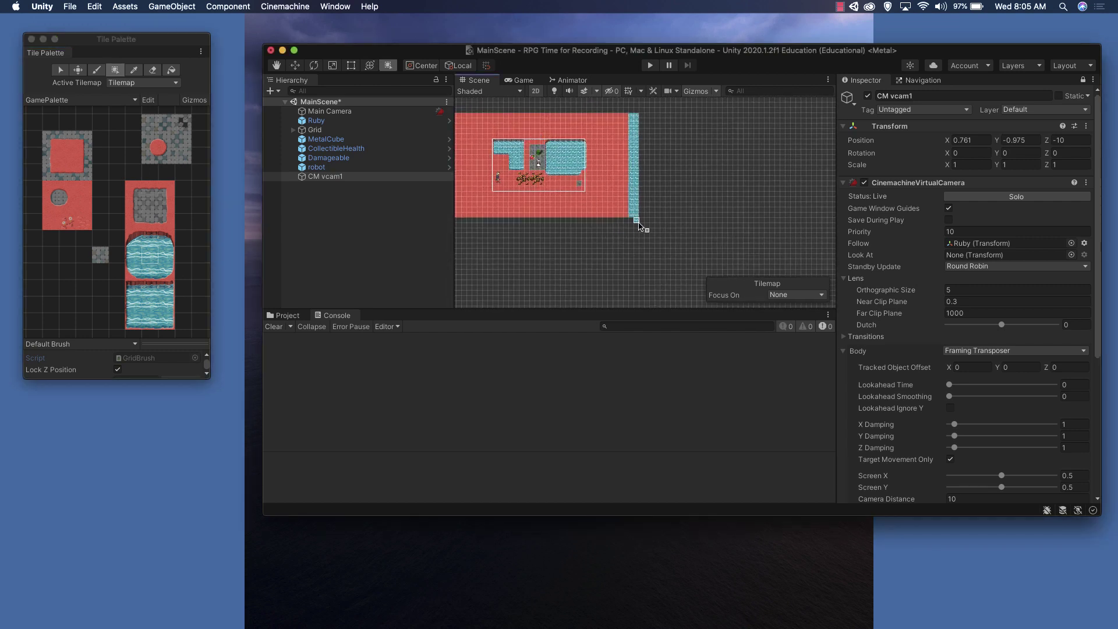
{"action": "left_click_drag", "start_coordinate": [637, 222], "coordinate": [463, 228]}
{"action": "scroll", "coordinate": [463, 228], "scroll_direction": "down", "scroll_amount": 1}
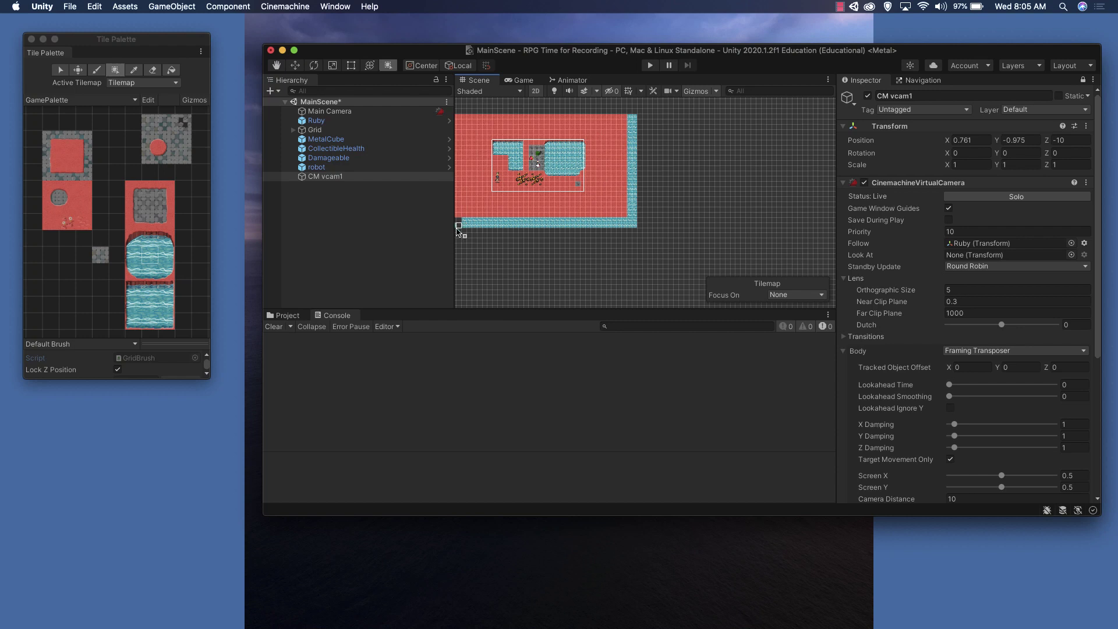
{"action": "scroll", "coordinate": [458, 229], "scroll_direction": "left", "scroll_amount": 5}
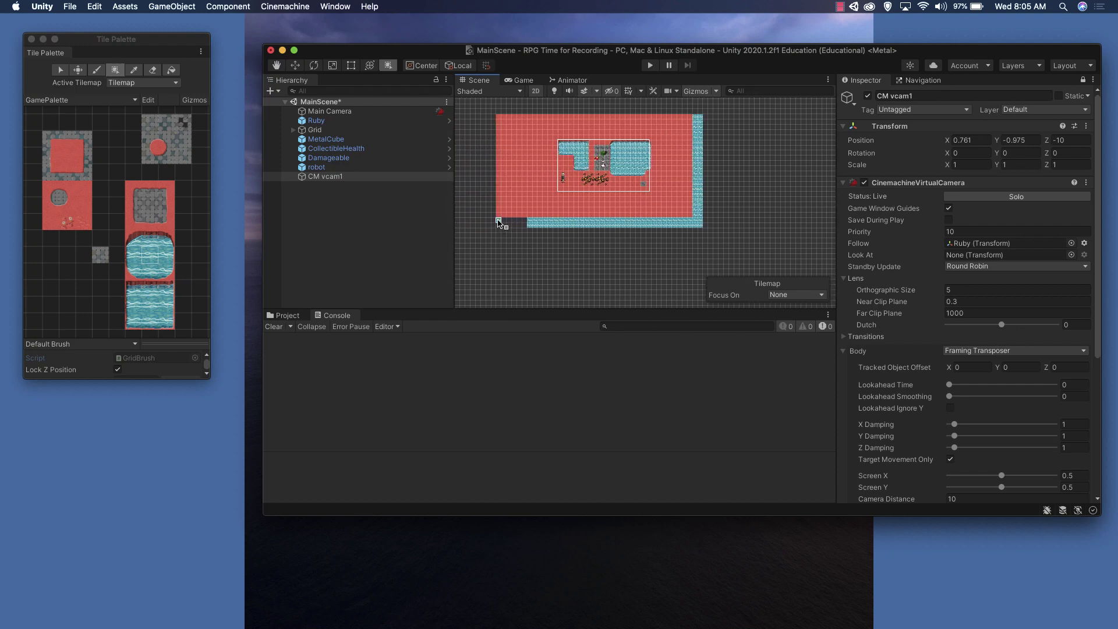
{"action": "left_click_drag", "start_coordinate": [497, 220], "coordinate": [705, 115]}
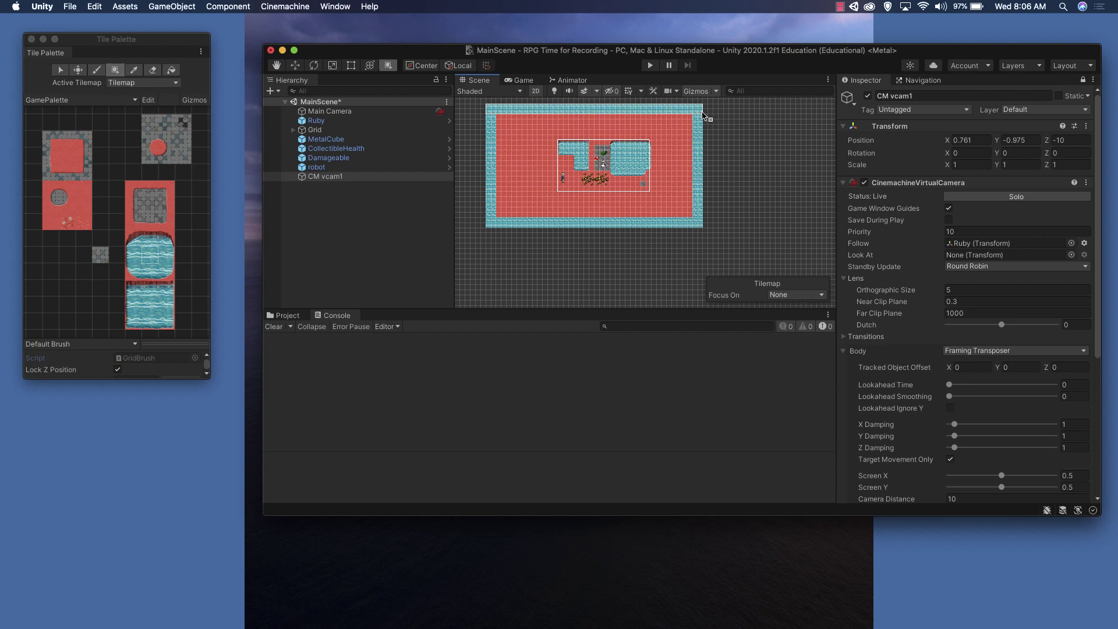
- Close the Tile Palette window and expand the Unity editor window to full screen
{"action": "scroll", "coordinate": [494, 220], "scroll_direction": "up", "scroll_amount": 5}
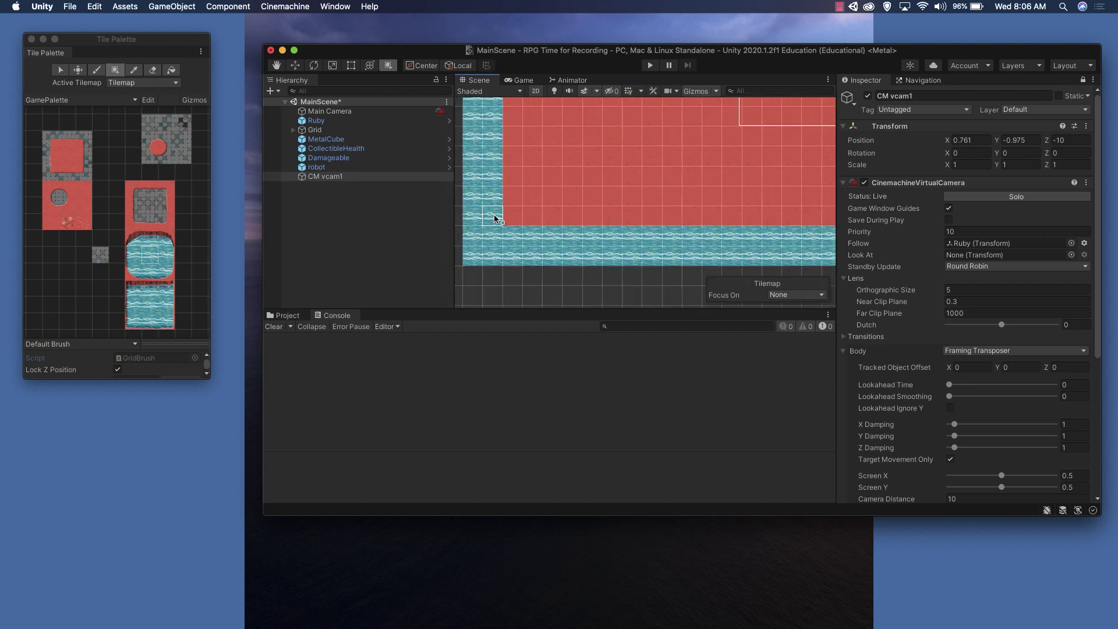
{"action": "scroll", "coordinate": [493, 219], "scroll_direction": "down", "scroll_amount": 1}
{"action": "left_click", "coordinate": [131, 260]}
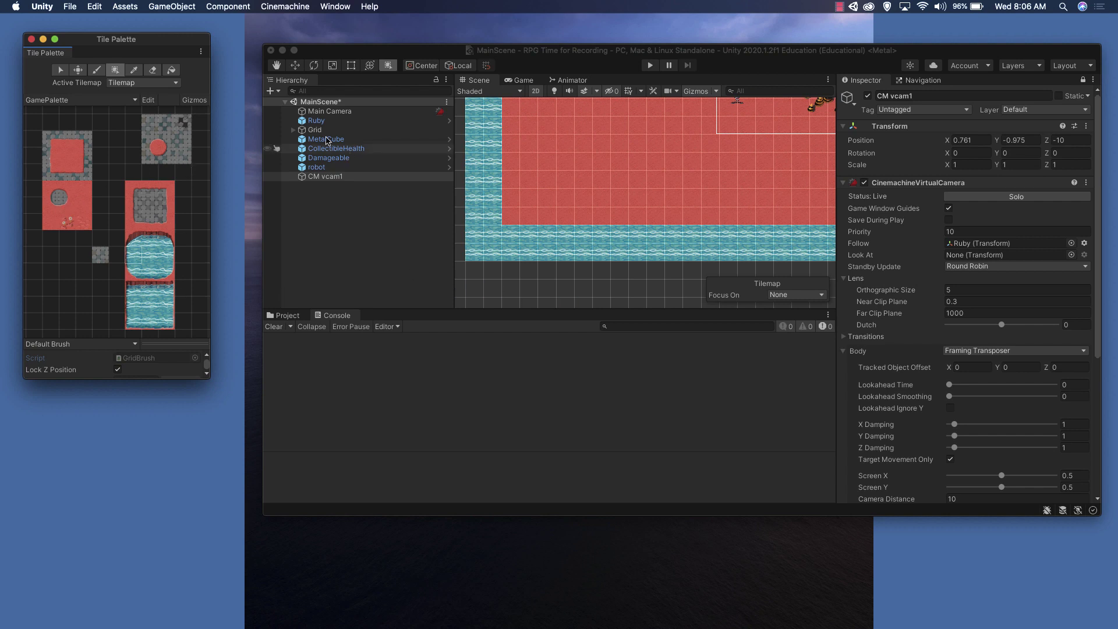
{"action": "left_click", "coordinate": [31, 39]}
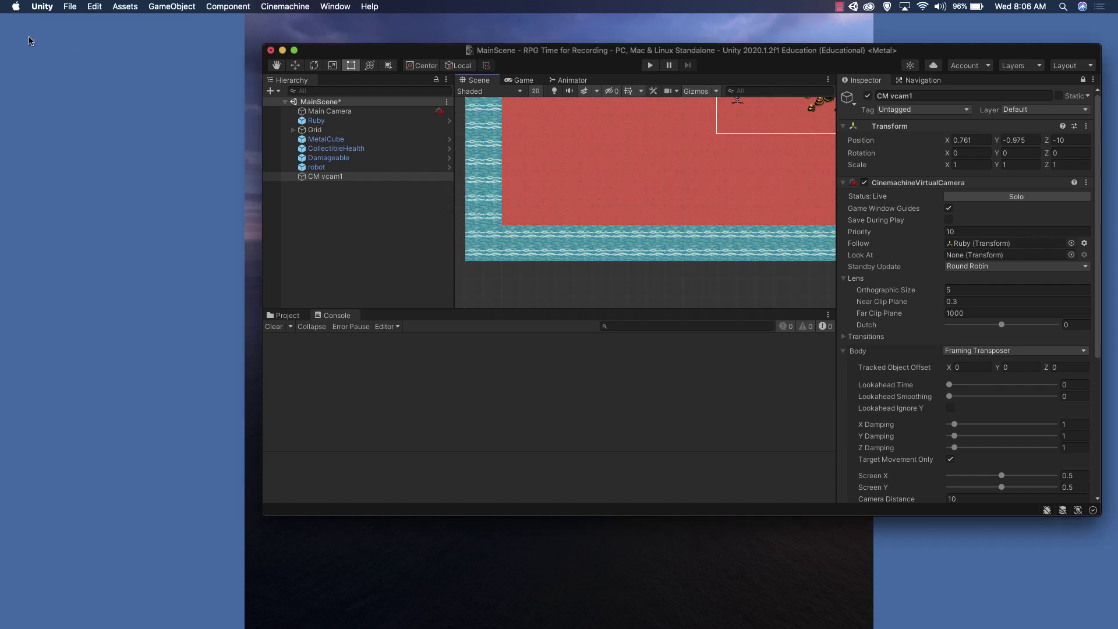
{"action": "left_click", "coordinate": [294, 50]}
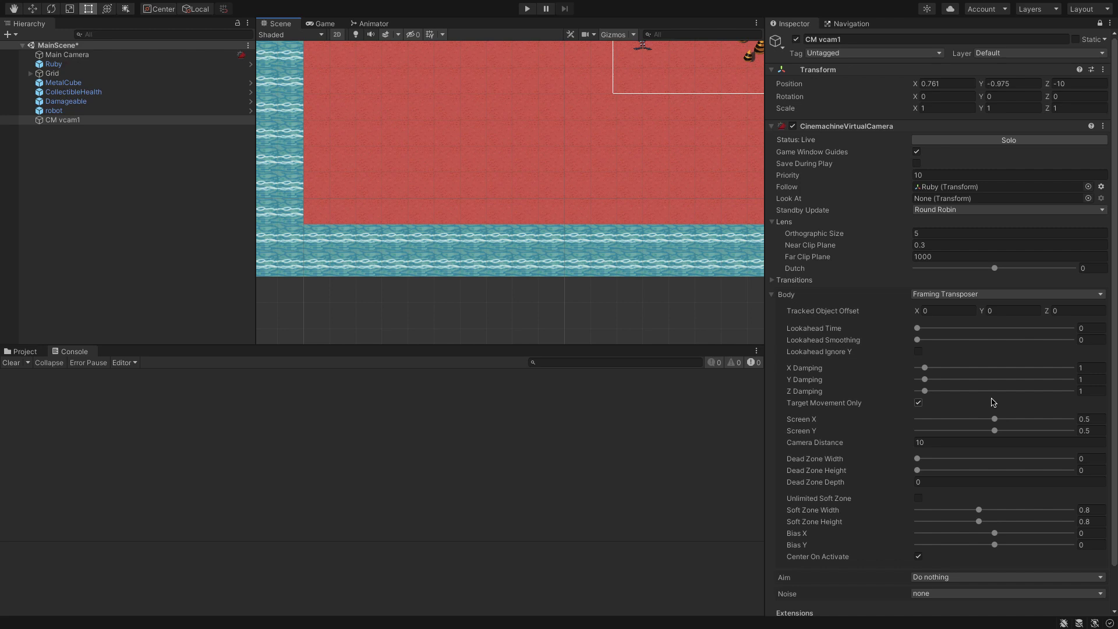
- Add the CinemachineConfiner extension to the CM vcam1 virtual camera
{"action": "scroll", "coordinate": [993, 402], "scroll_direction": "down", "scroll_amount": 2}
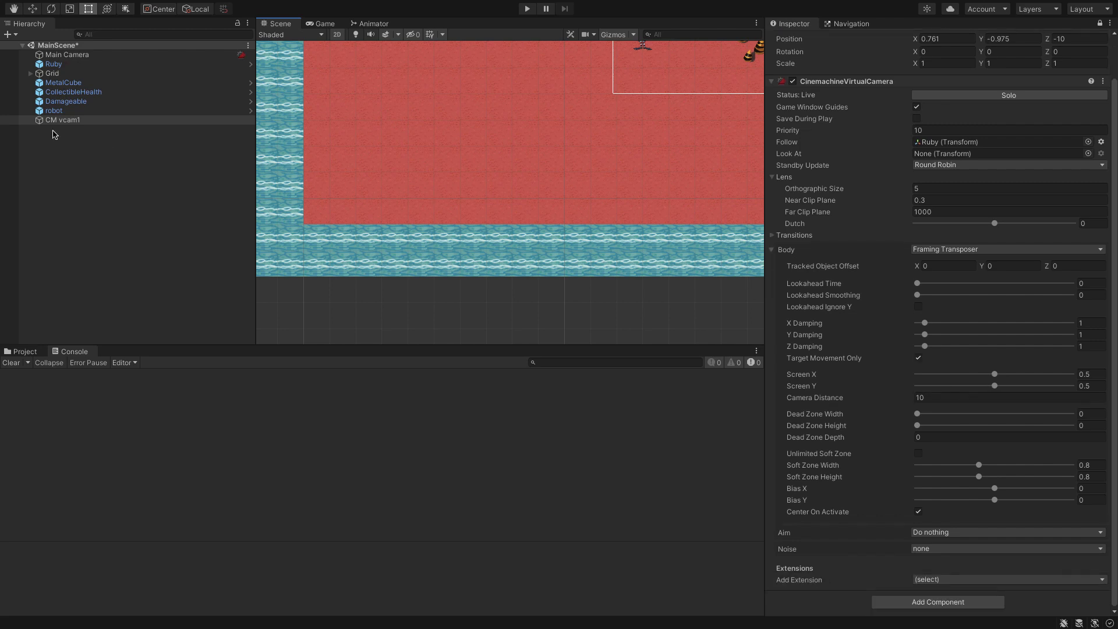
{"action": "left_click", "coordinate": [77, 122]}
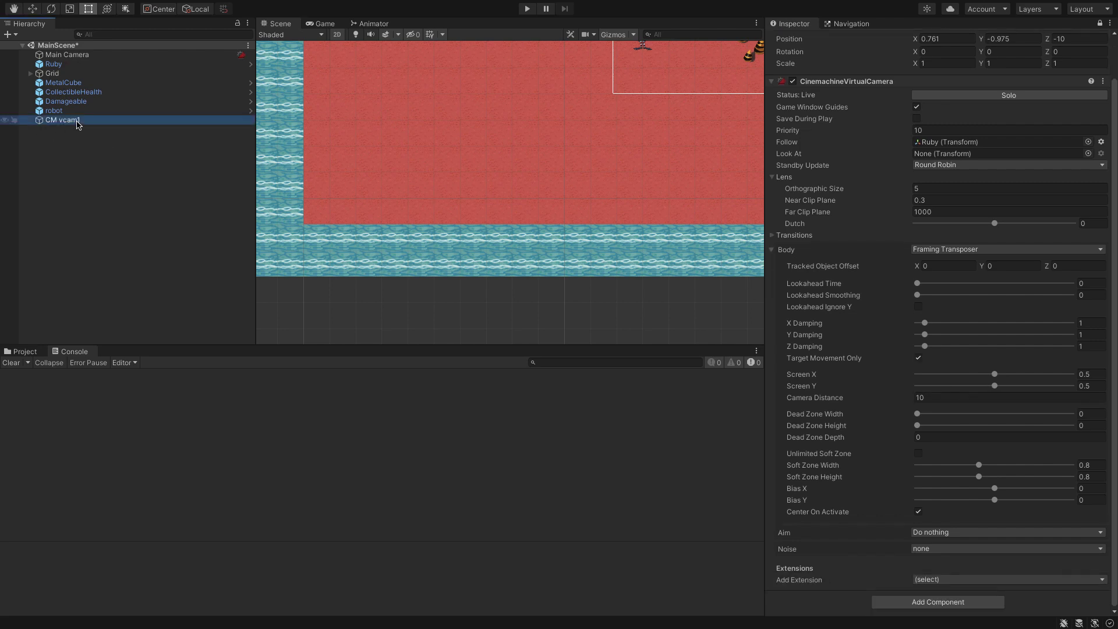
{"action": "left_click", "coordinate": [958, 579]}
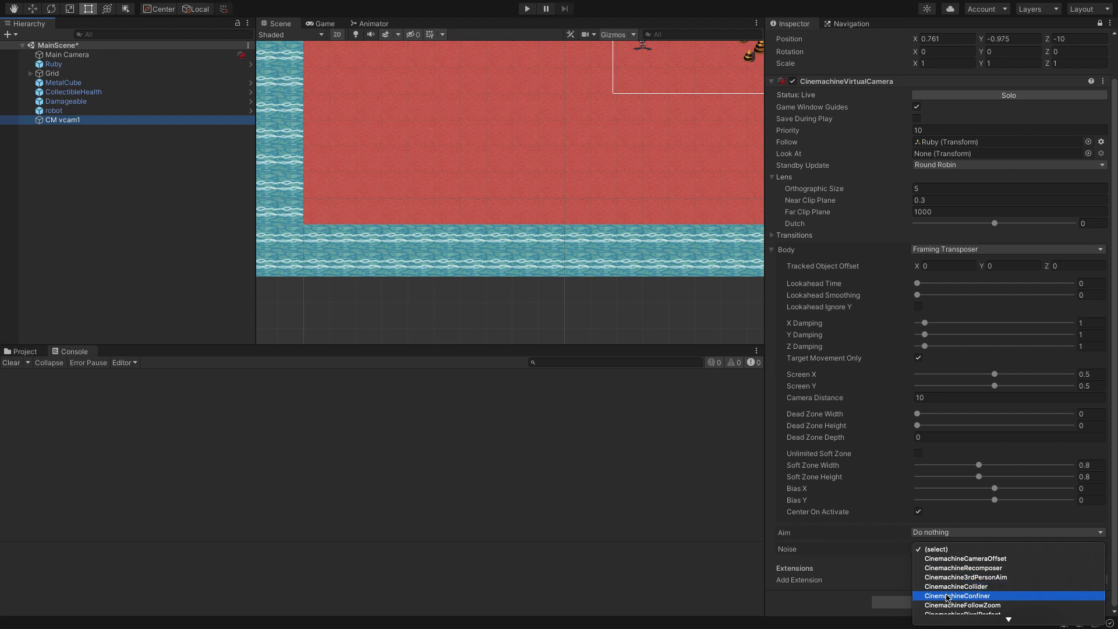
{"action": "left_click", "coordinate": [946, 596]}
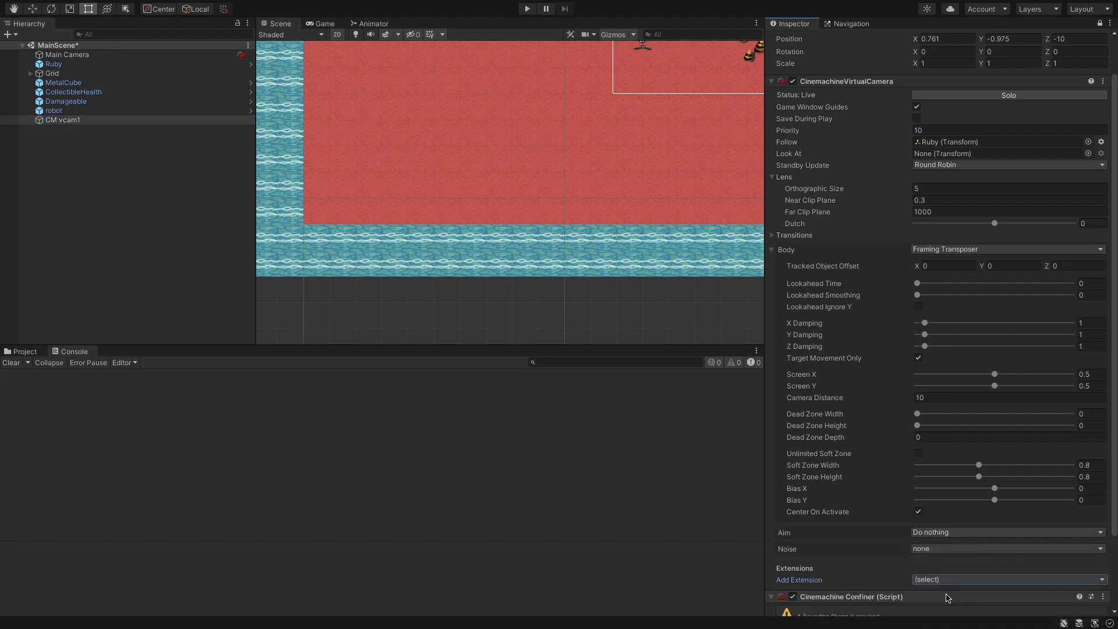
{"action": "scroll", "coordinate": [947, 596], "scroll_direction": "down", "scroll_amount": 3}
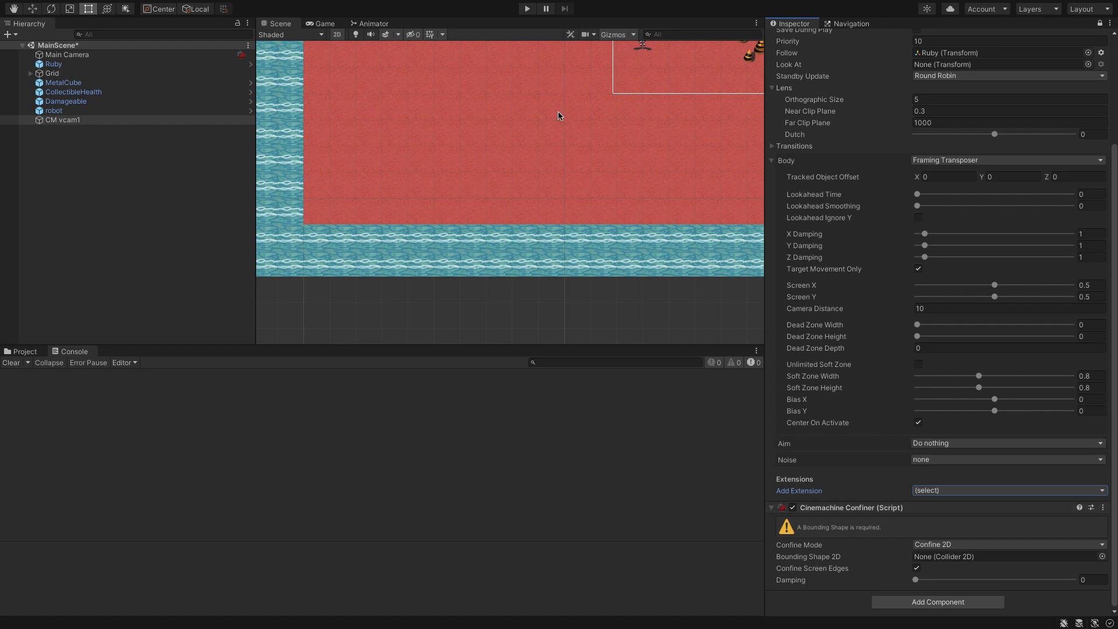
- Create an empty game object and place it directly below Main Camera in the scene hierarchy
{"action": "scroll", "coordinate": [592, 221], "scroll_direction": "down", "scroll_amount": 5}
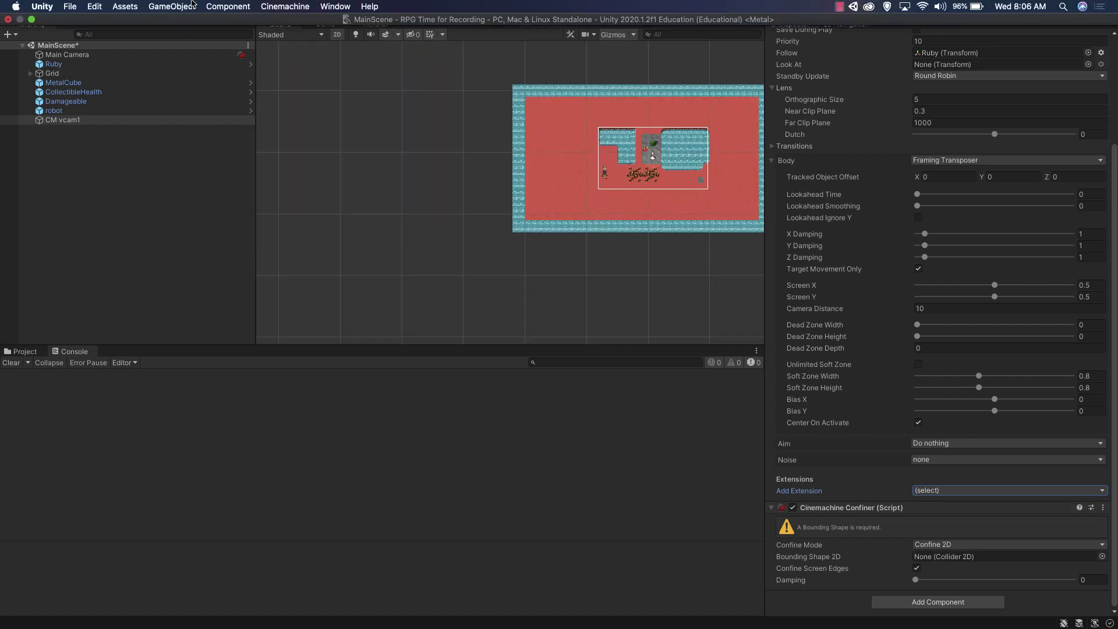
{"action": "left_click", "coordinate": [192, 6]}
{"action": "left_click", "coordinate": [166, 20]}
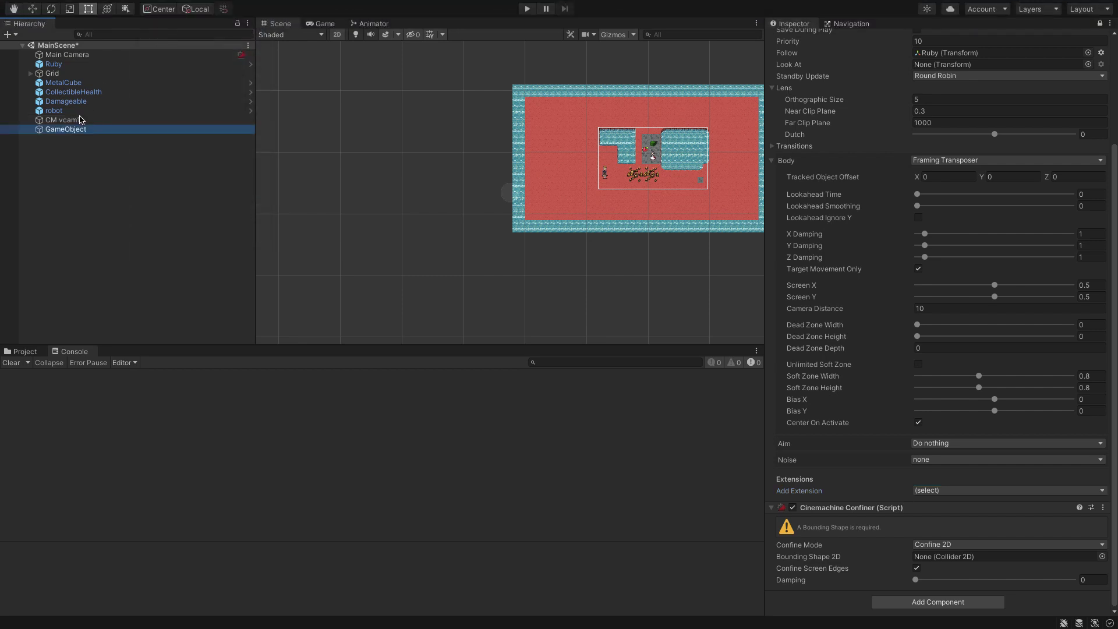
{"action": "left_click_drag", "start_coordinate": [79, 127], "coordinate": [80, 65]}
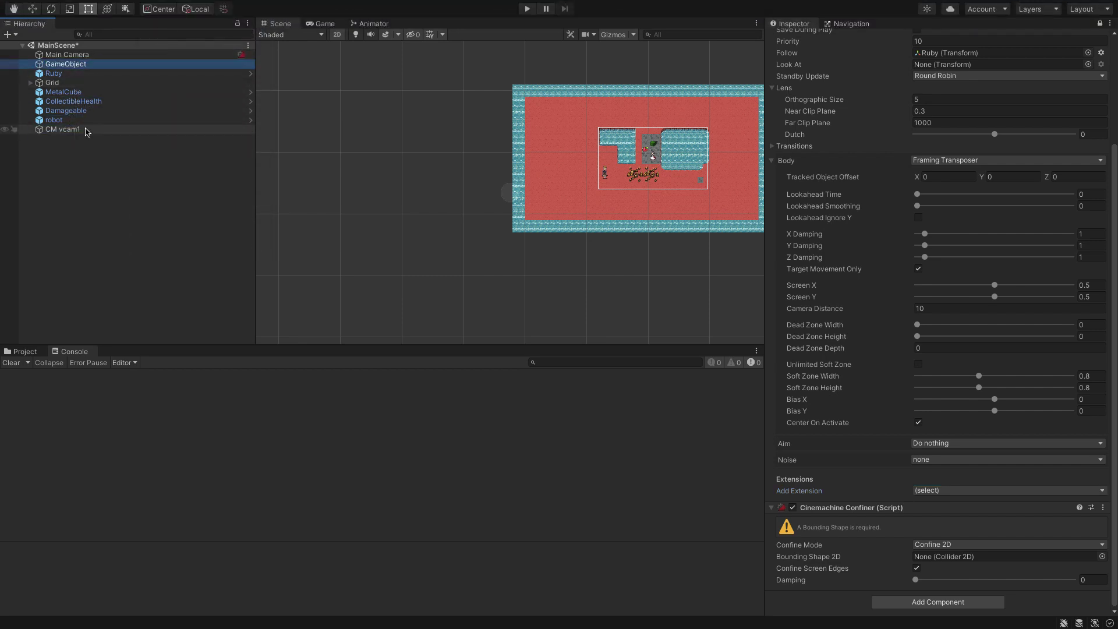
- Unlock the Inspector so it shows the new empty object, and add a Polygon Collider 2D component to it
{"action": "double_click", "coordinate": [75, 65]}
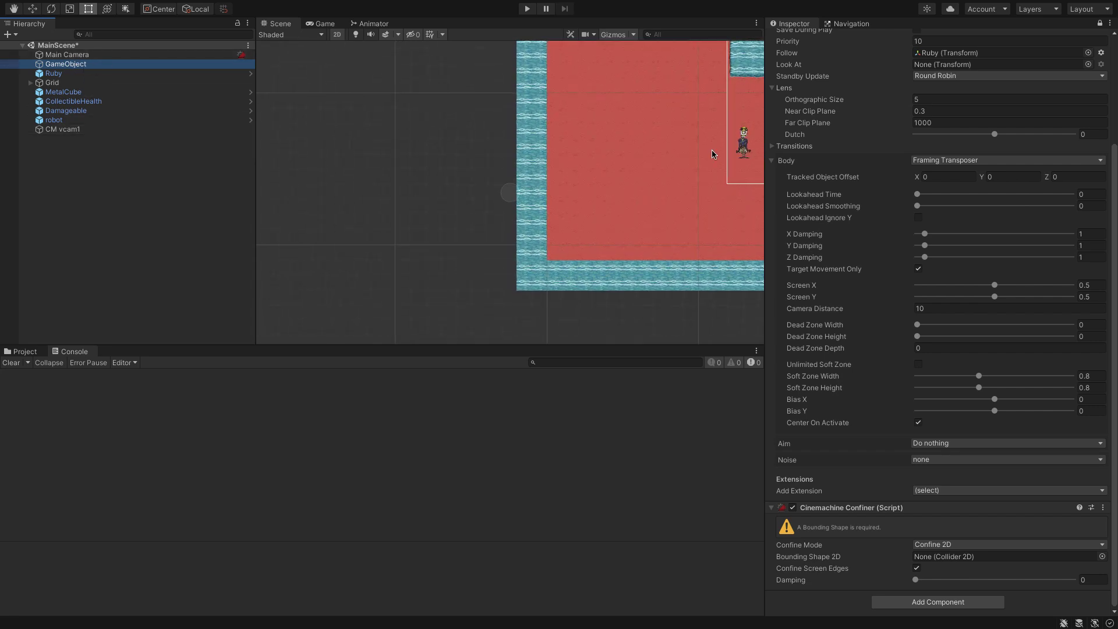
{"action": "left_click", "coordinate": [1099, 24]}
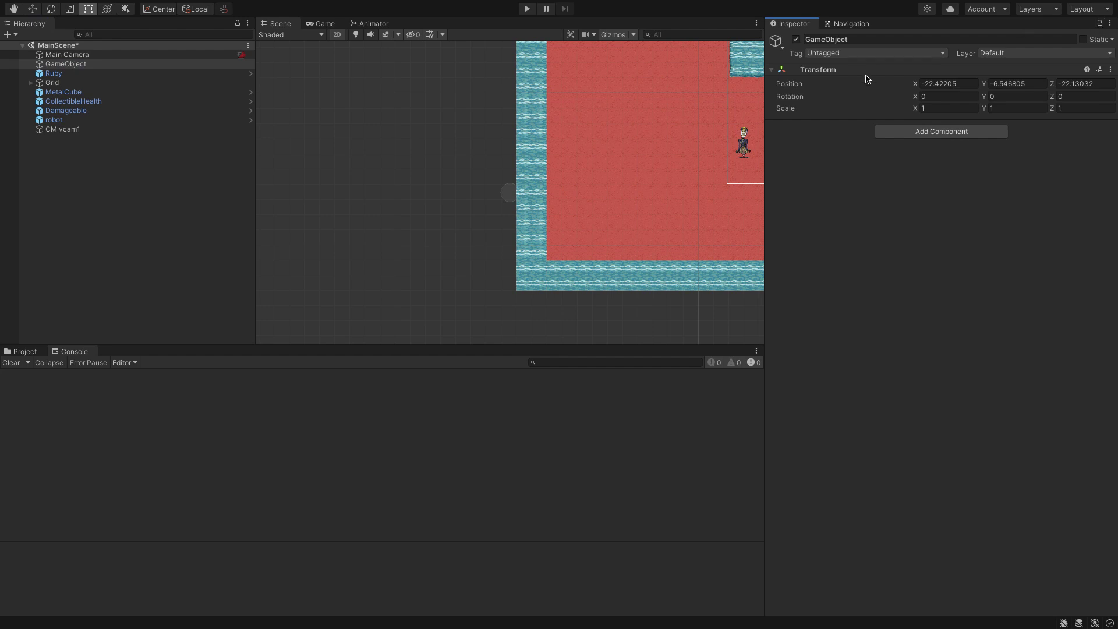
{"action": "left_click", "coordinate": [907, 132]}
{"action": "type", "text": "ca"}
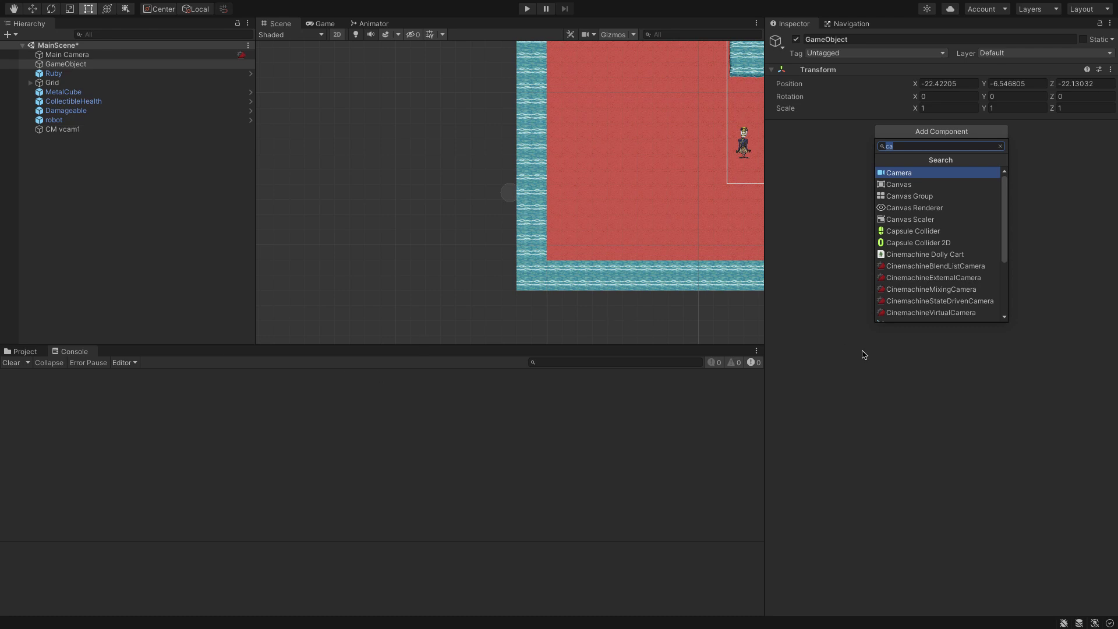
{"action": "type", "text": "poly"}
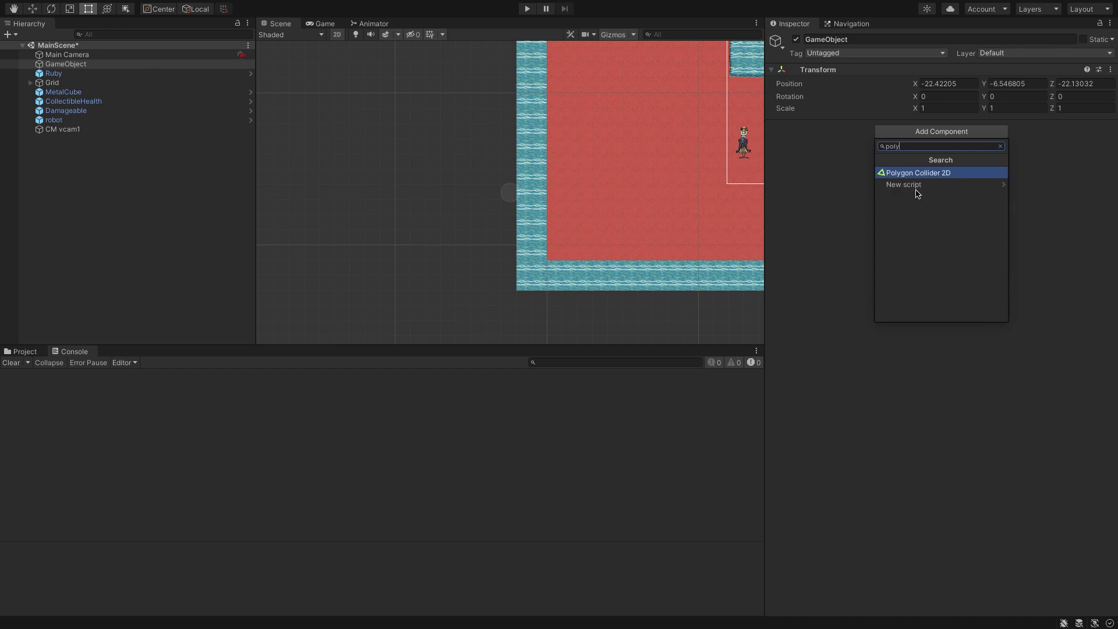
{"action": "left_click", "coordinate": [918, 173]}
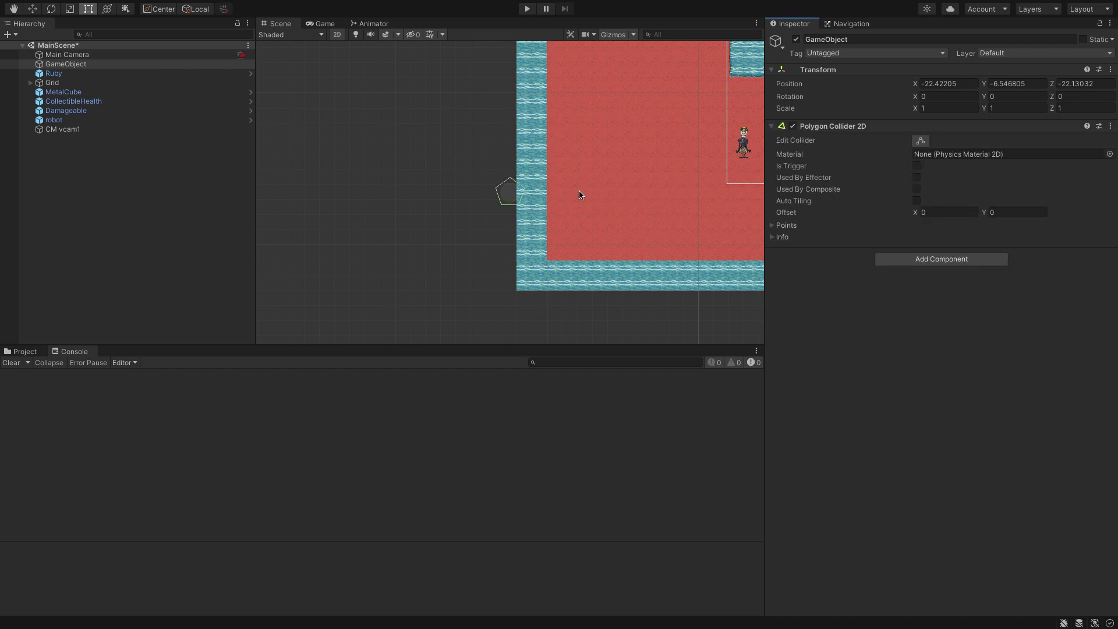
- Edit the polygon collider's shape, pulling its outline out to the four outer corners of the water border
{"action": "scroll", "coordinate": [508, 198], "scroll_direction": "down", "scroll_amount": 4}
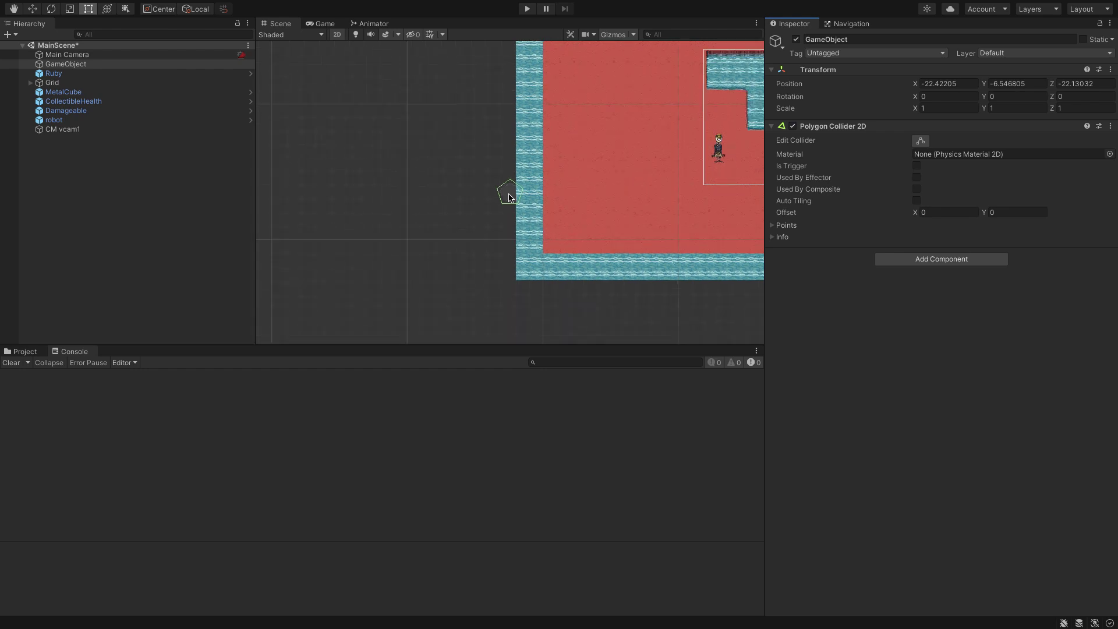
{"action": "scroll", "coordinate": [682, 171], "scroll_direction": "down", "scroll_amount": 2}
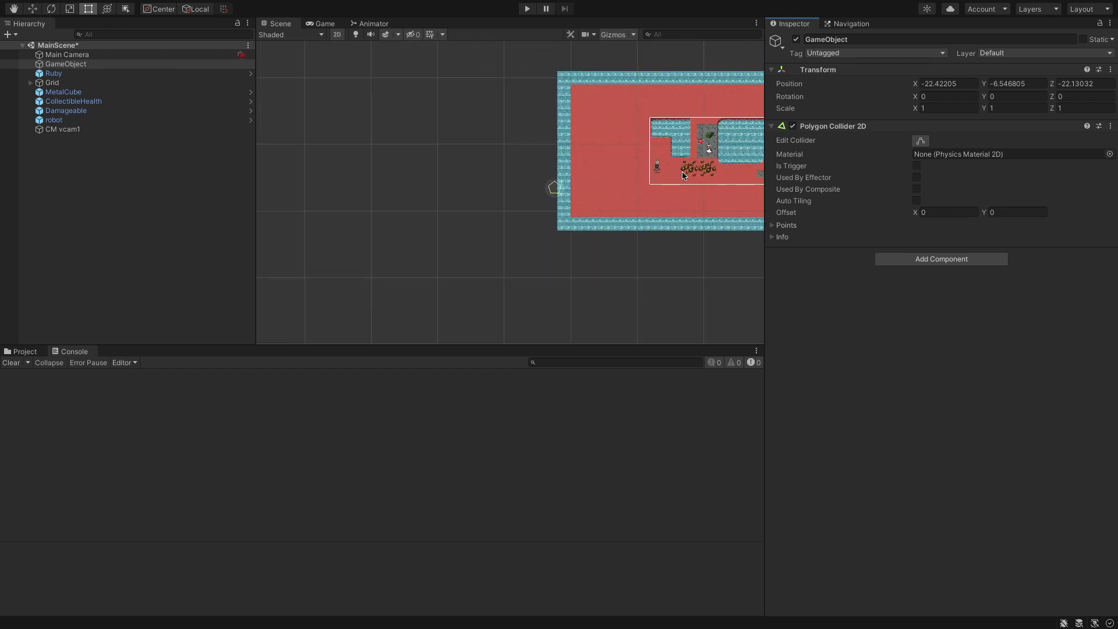
{"action": "key", "text": "q"}
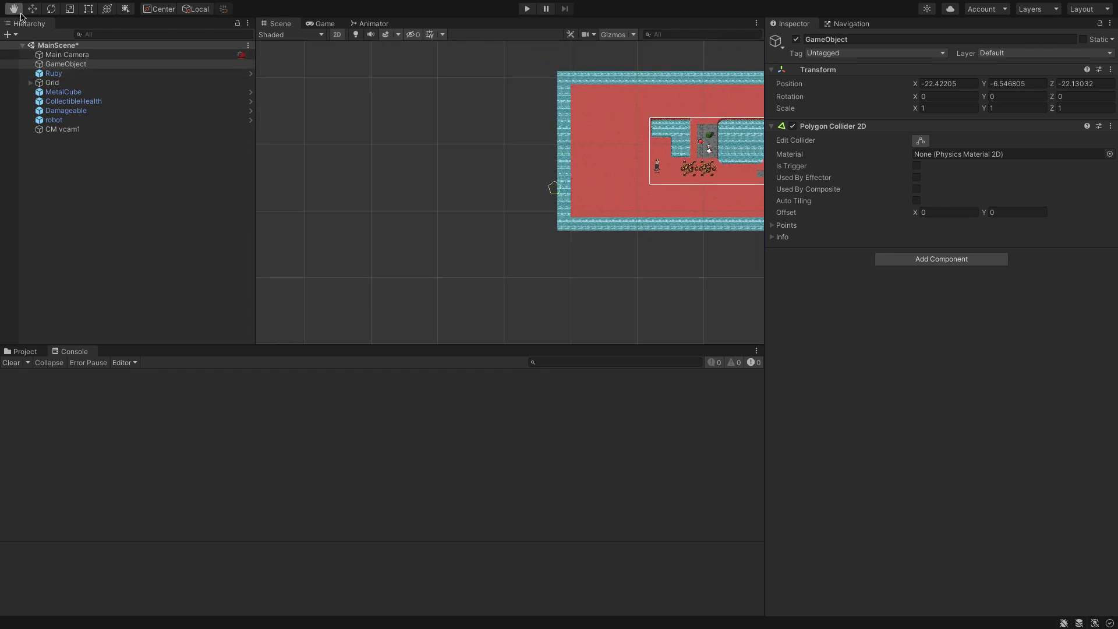
{"action": "left_click_drag", "start_coordinate": [546, 125], "coordinate": [344, 137]}
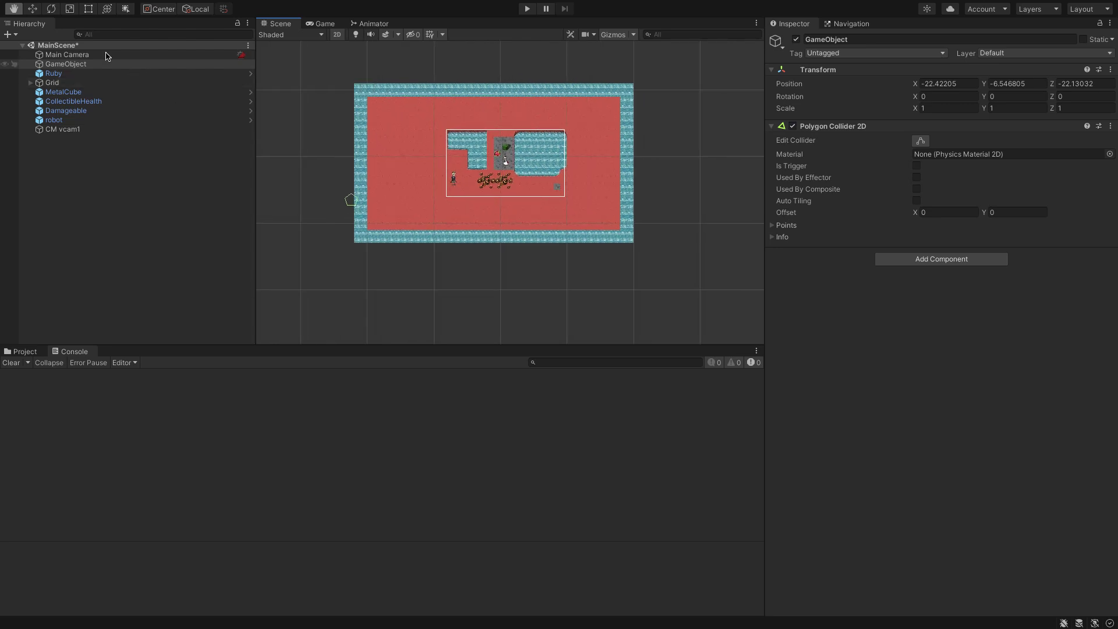
{"action": "left_click", "coordinate": [920, 141]}
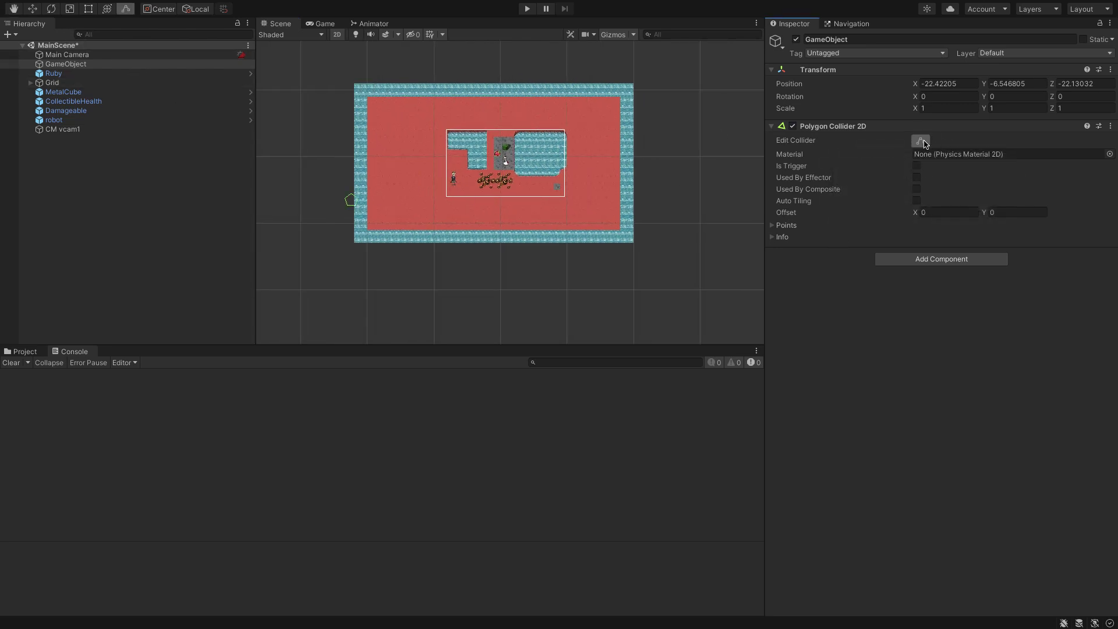
{"action": "key", "text": "q"}
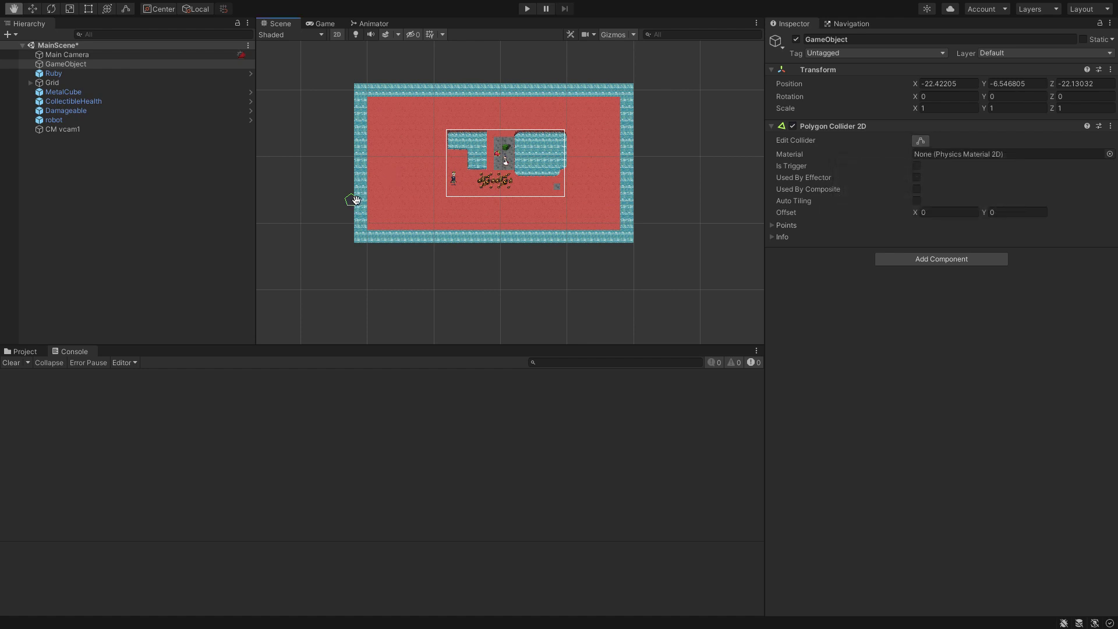
{"action": "left_click", "coordinate": [921, 142]}
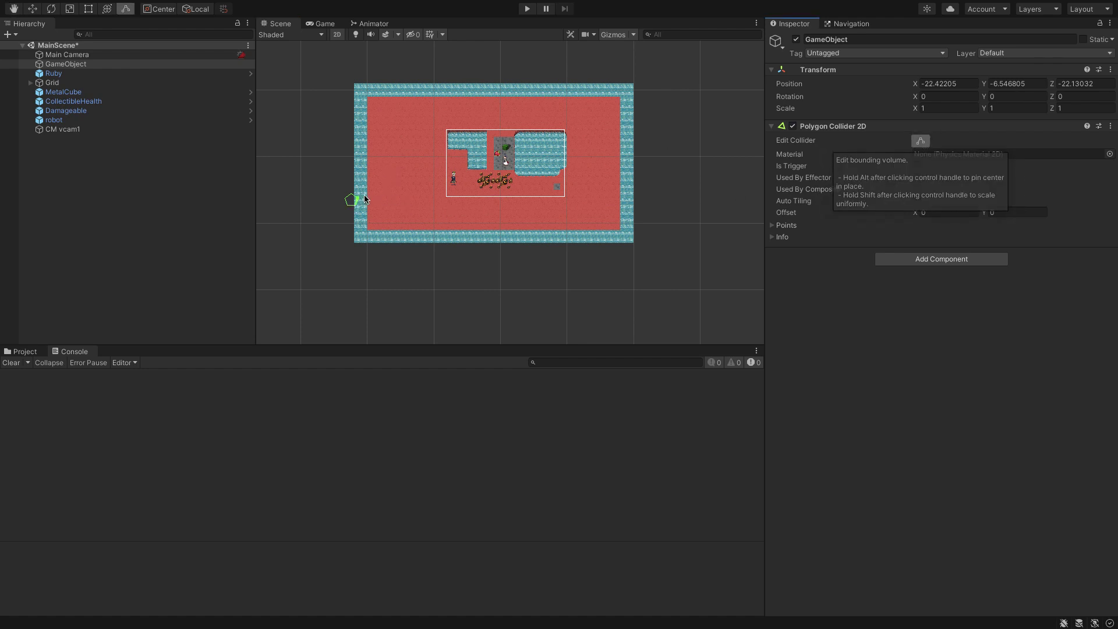
{"action": "left_click_drag", "start_coordinate": [357, 203], "coordinate": [633, 246]}
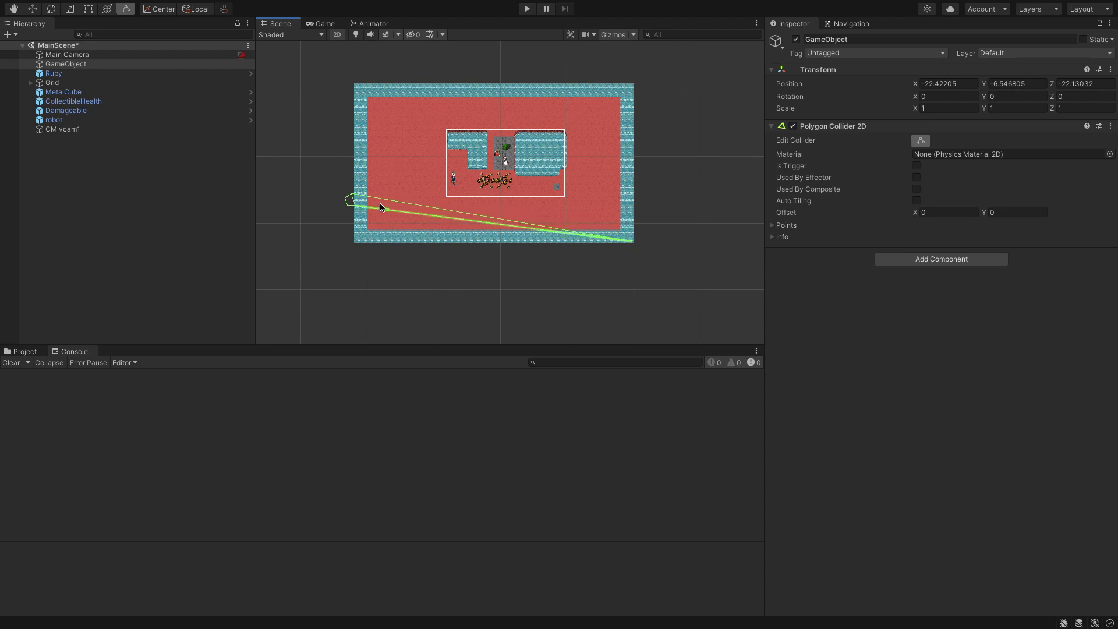
{"action": "left_click_drag", "start_coordinate": [391, 200], "coordinate": [632, 84]}
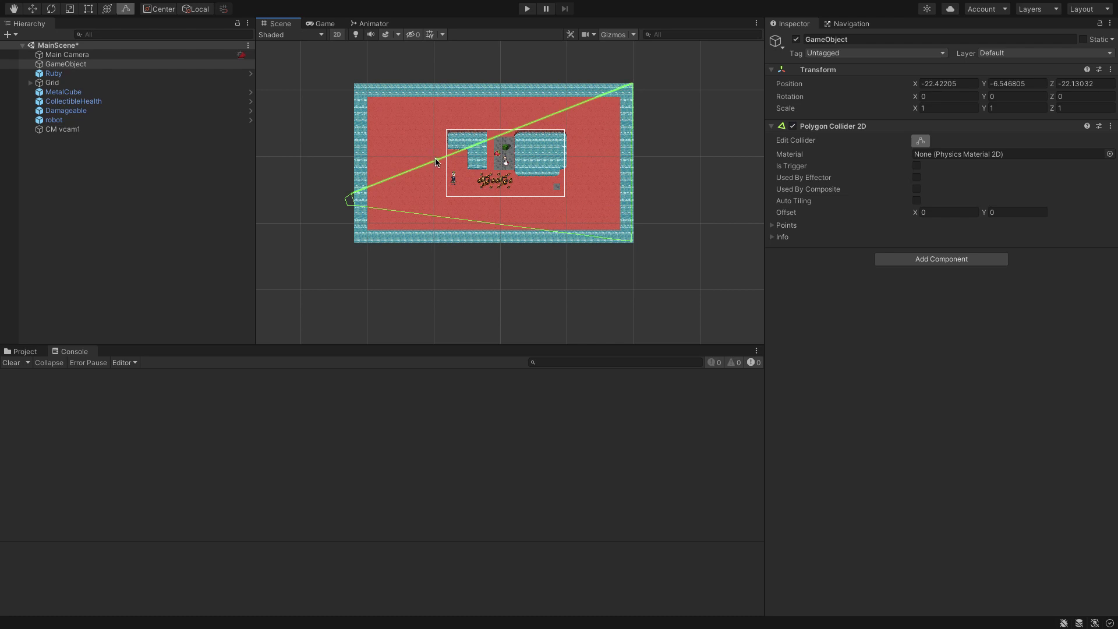
{"action": "left_click_drag", "start_coordinate": [436, 162], "coordinate": [352, 86]}
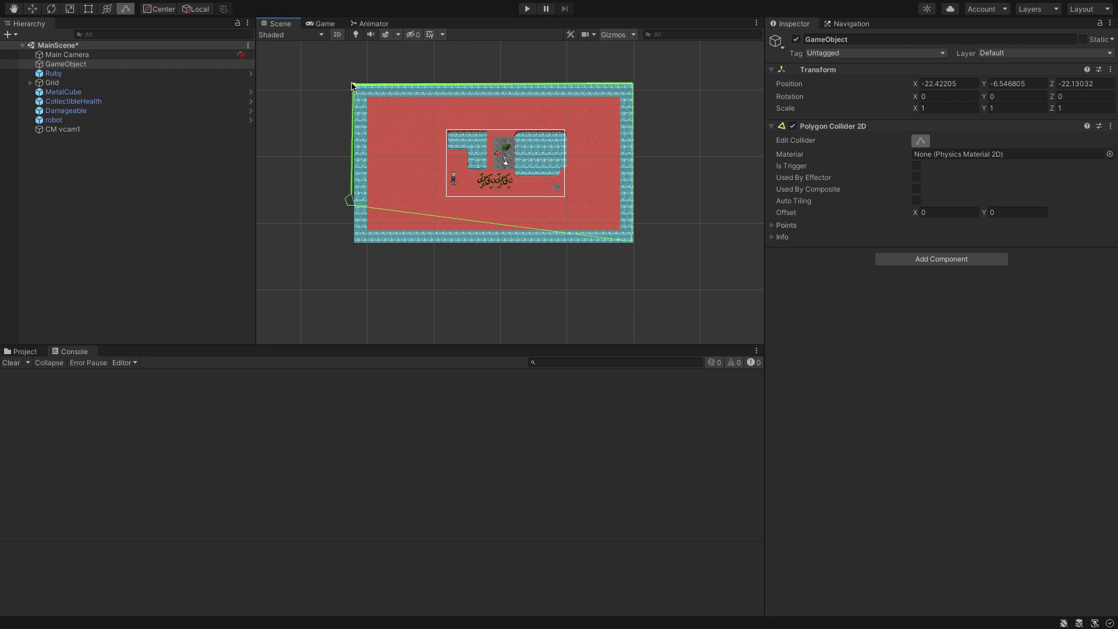
{"action": "left_click_drag", "start_coordinate": [355, 205], "coordinate": [354, 243]}
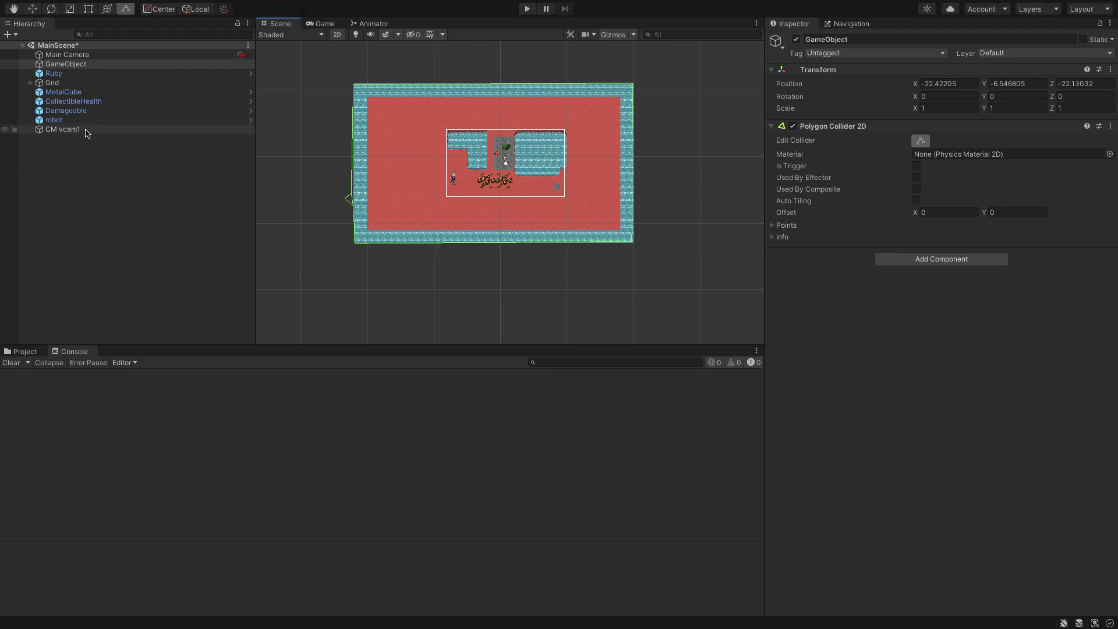
- Rename the empty object that holds the polygon collider to "Confiner"
{"action": "left_click", "coordinate": [63, 129]}
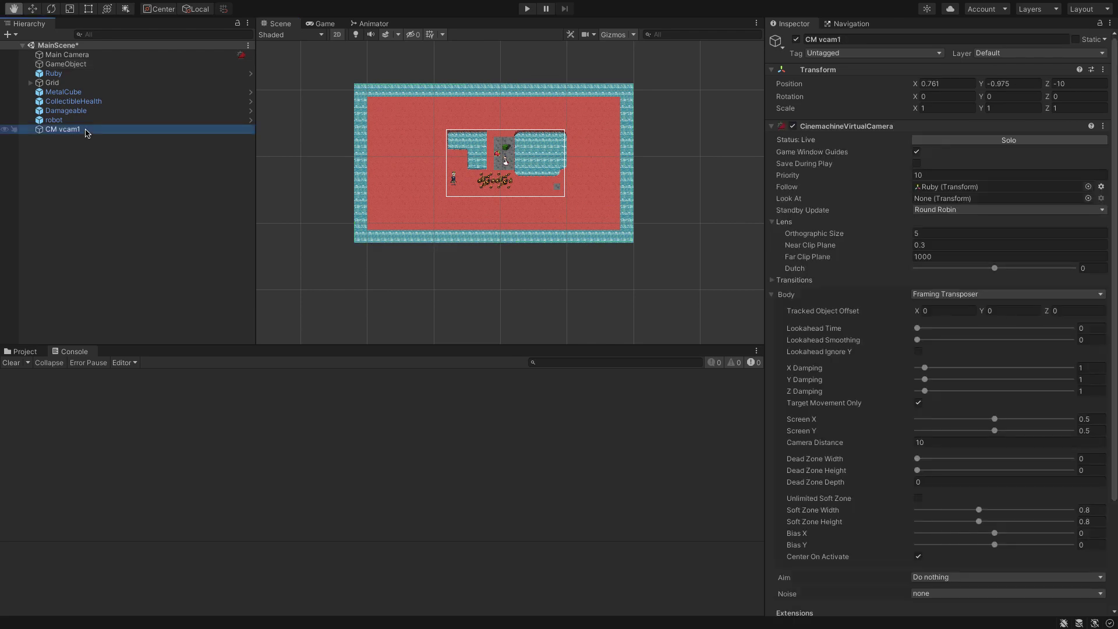
{"action": "left_click", "coordinate": [100, 65]}
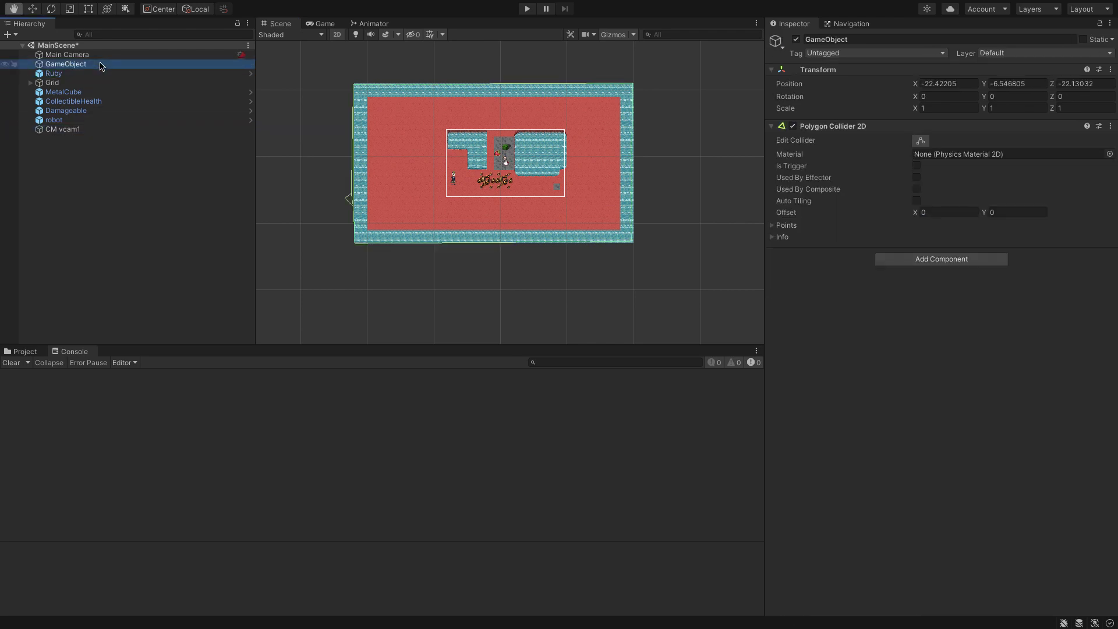
{"action": "left_click", "coordinate": [838, 39]}
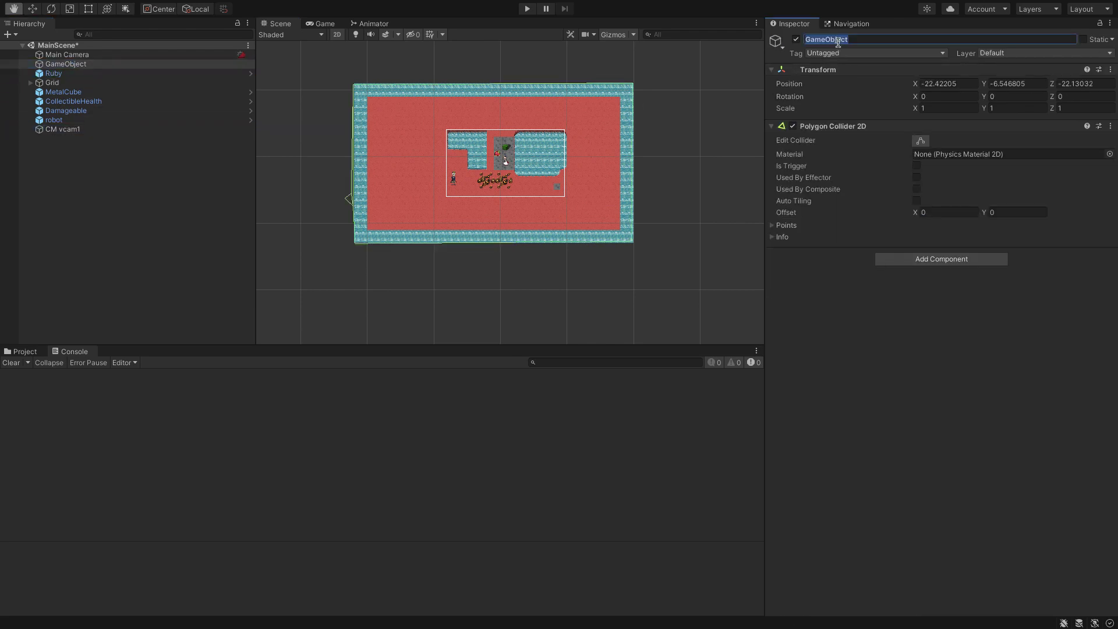
{"action": "type", "text": "Confiner"}
{"action": "left_click", "coordinate": [814, 427]}
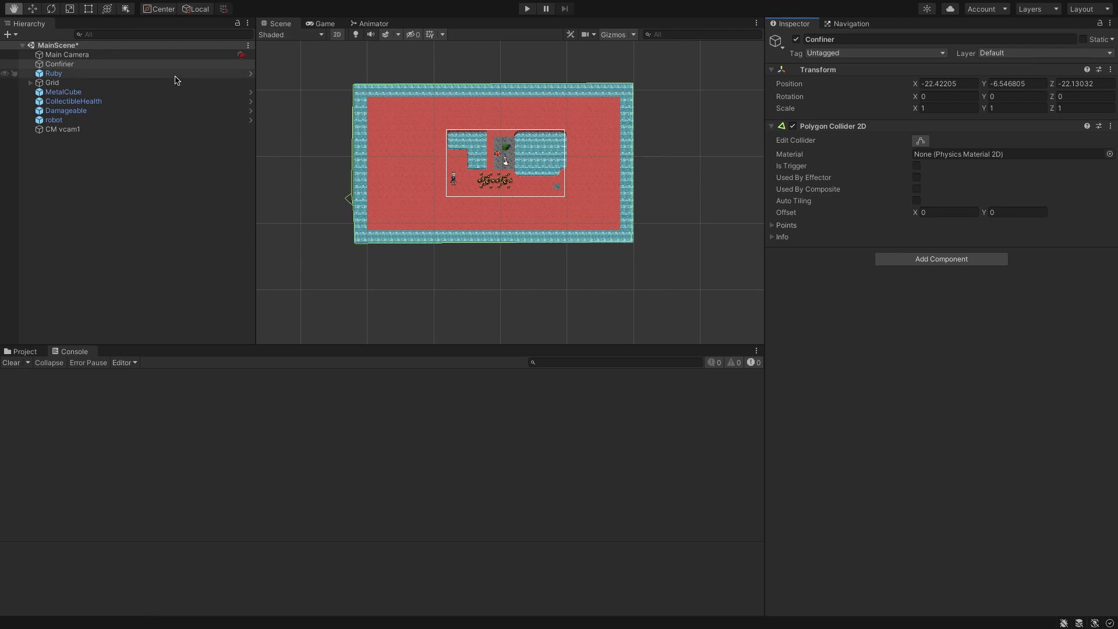
- Assign the Confiner object as the Bounding Shape 2D of CM vcam1's Cinemachine Confiner and run the game
{"action": "left_click", "coordinate": [82, 130]}
{"action": "scroll", "coordinate": [890, 325], "scroll_direction": "down", "scroll_amount": 5}
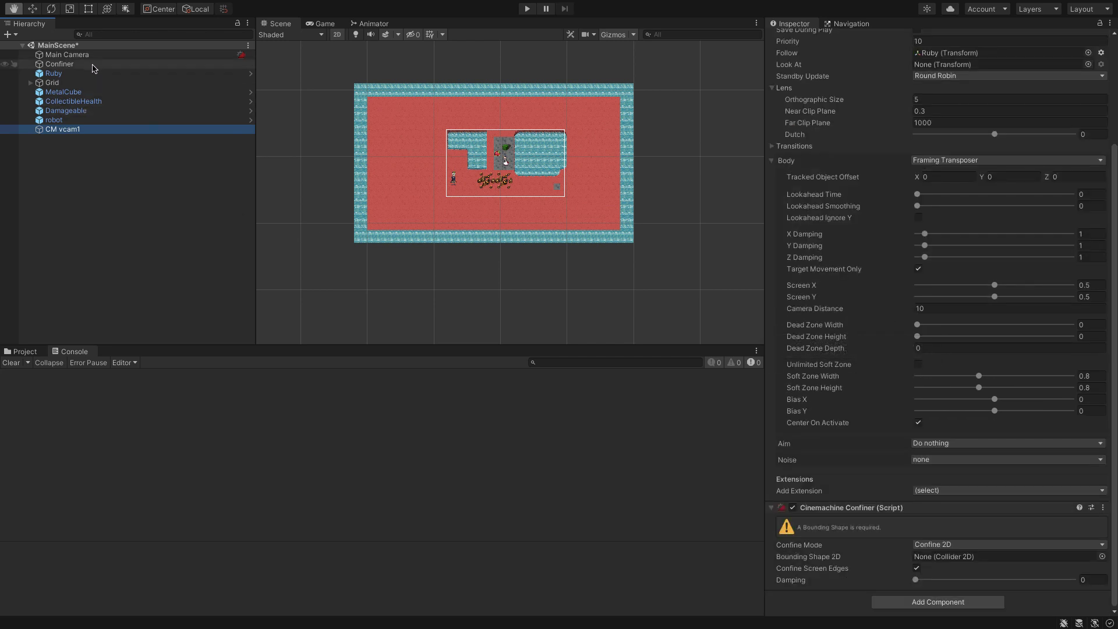
{"action": "left_click_drag", "start_coordinate": [93, 69], "coordinate": [926, 559]}
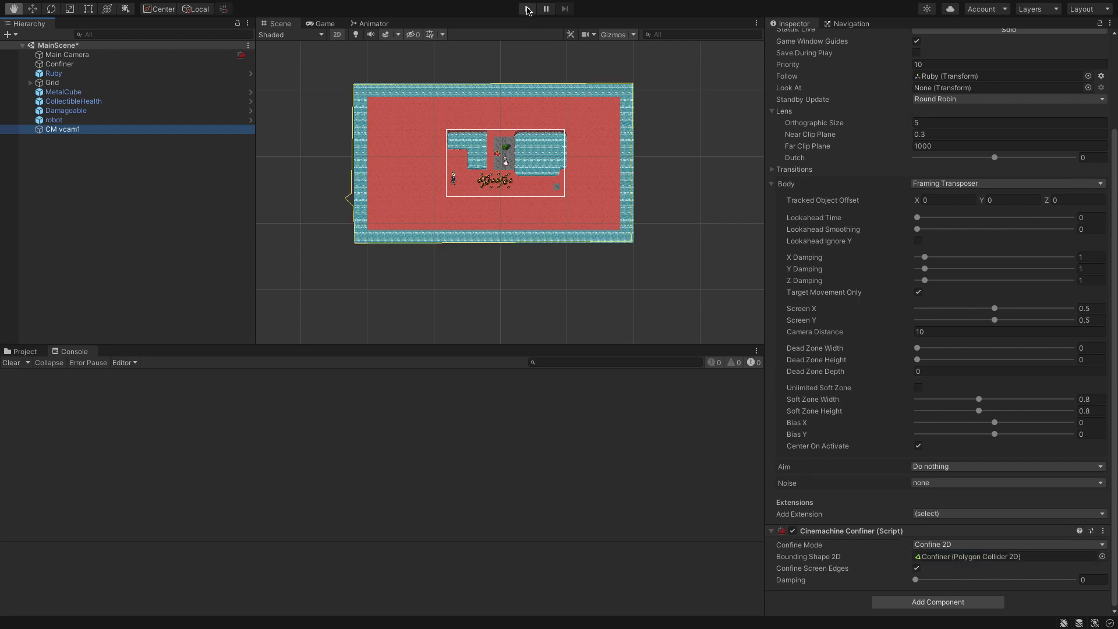
{"action": "left_click", "coordinate": [527, 9]}
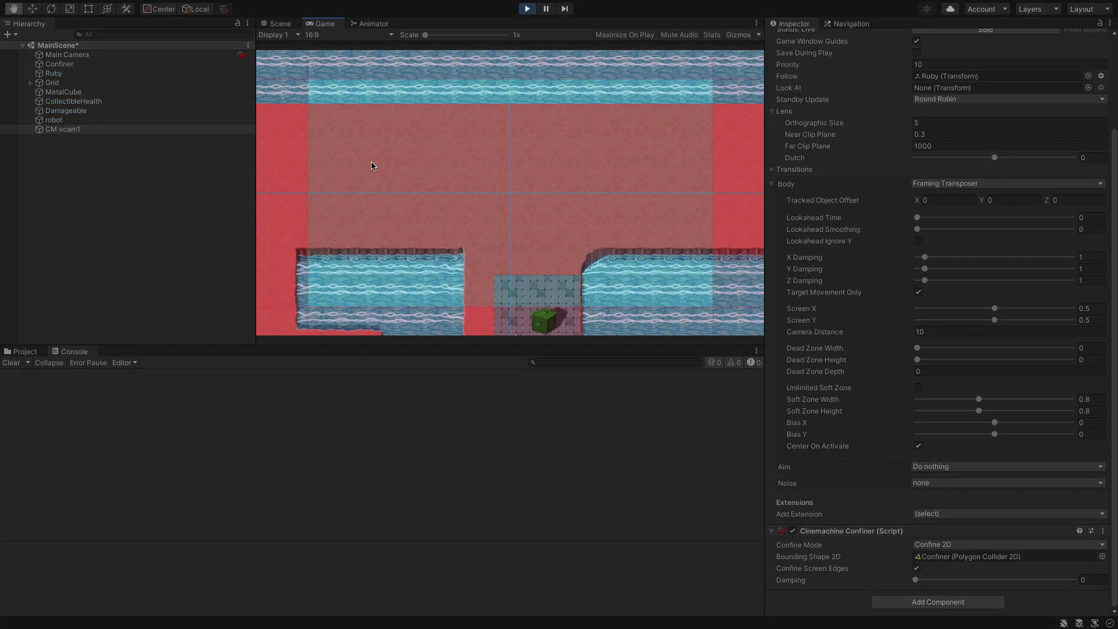
- Stop the running game and add a new layer named "Confiner" as User Layer 10
{"action": "left_click", "coordinate": [534, 10]}
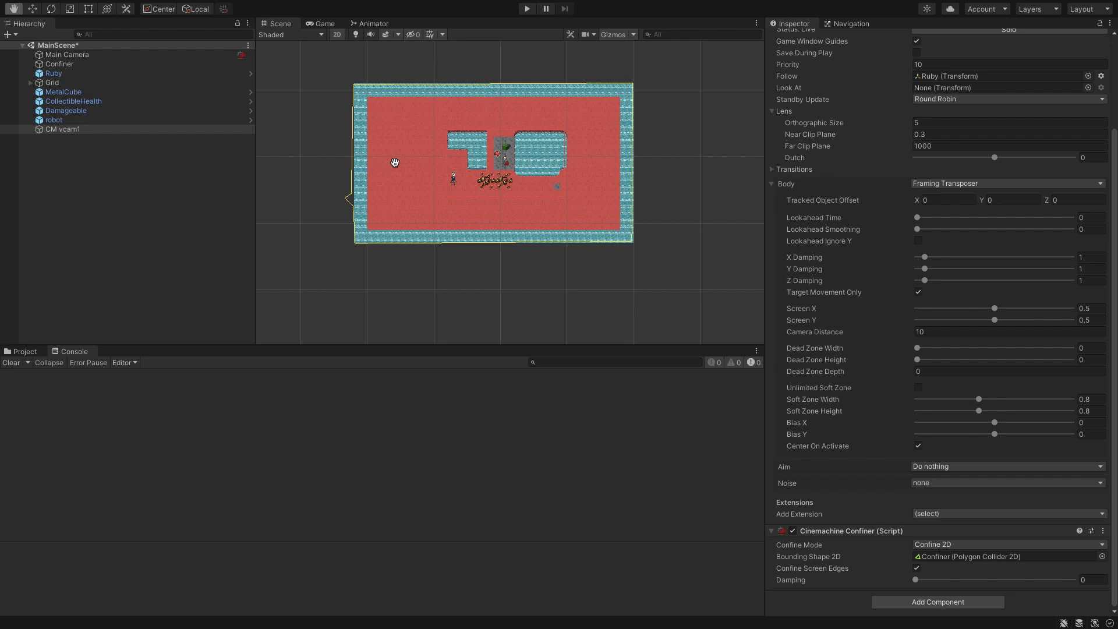
{"action": "left_click", "coordinate": [98, 65]}
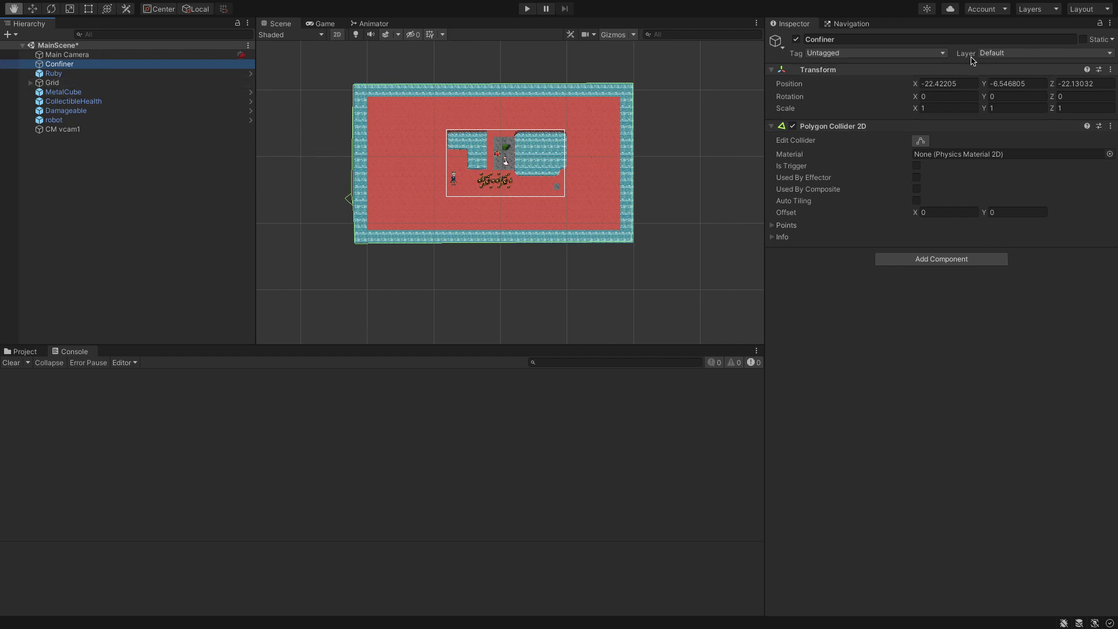
{"action": "left_click", "coordinate": [1028, 52]}
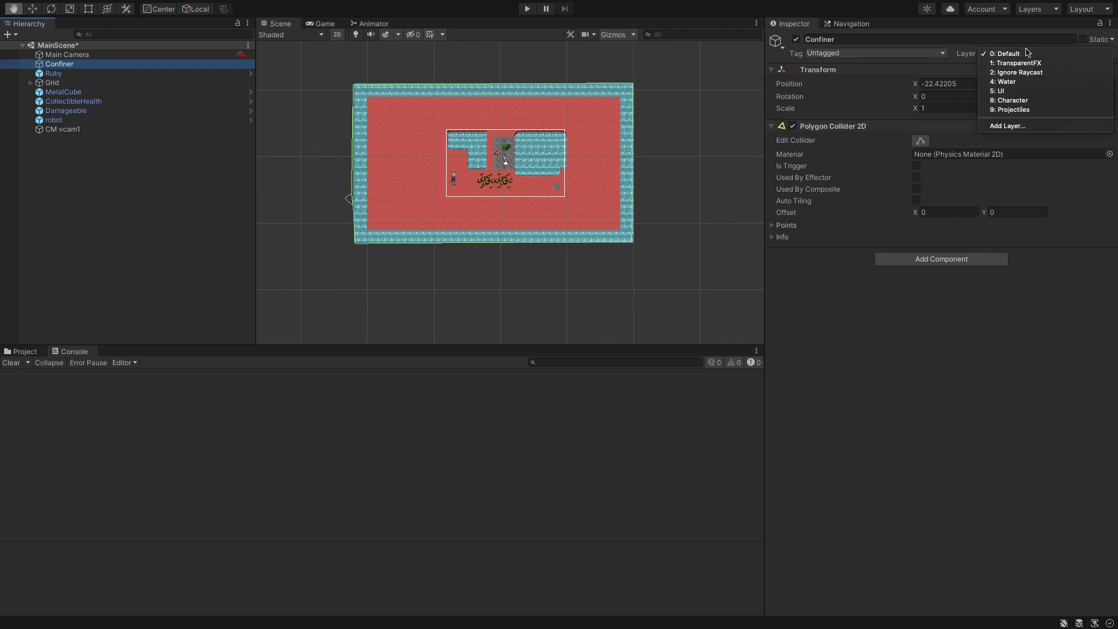
{"action": "left_click", "coordinate": [1019, 127]}
{"action": "left_click", "coordinate": [942, 220]}
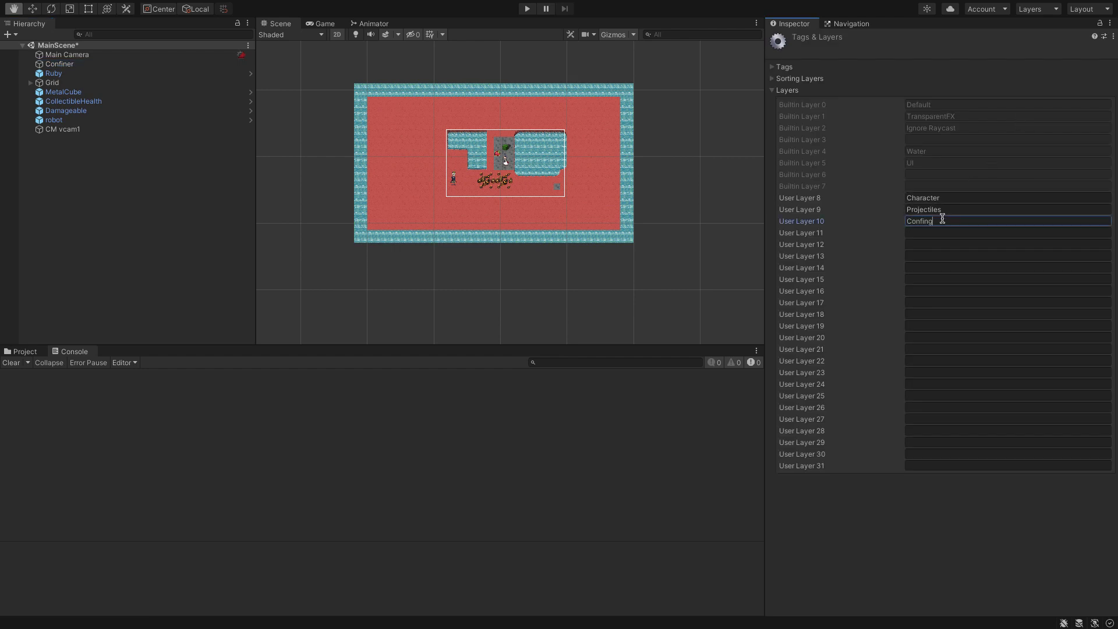
{"action": "left_click", "coordinate": [702, 424]}
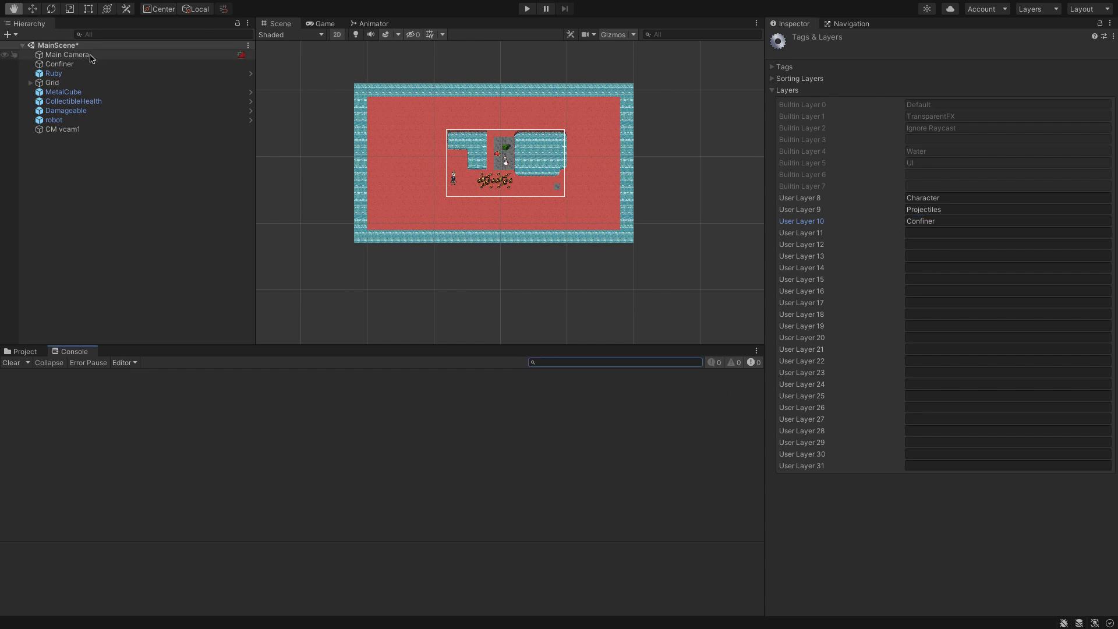
- Assign the Confiner object to the Confiner layer
{"action": "left_click", "coordinate": [87, 64]}
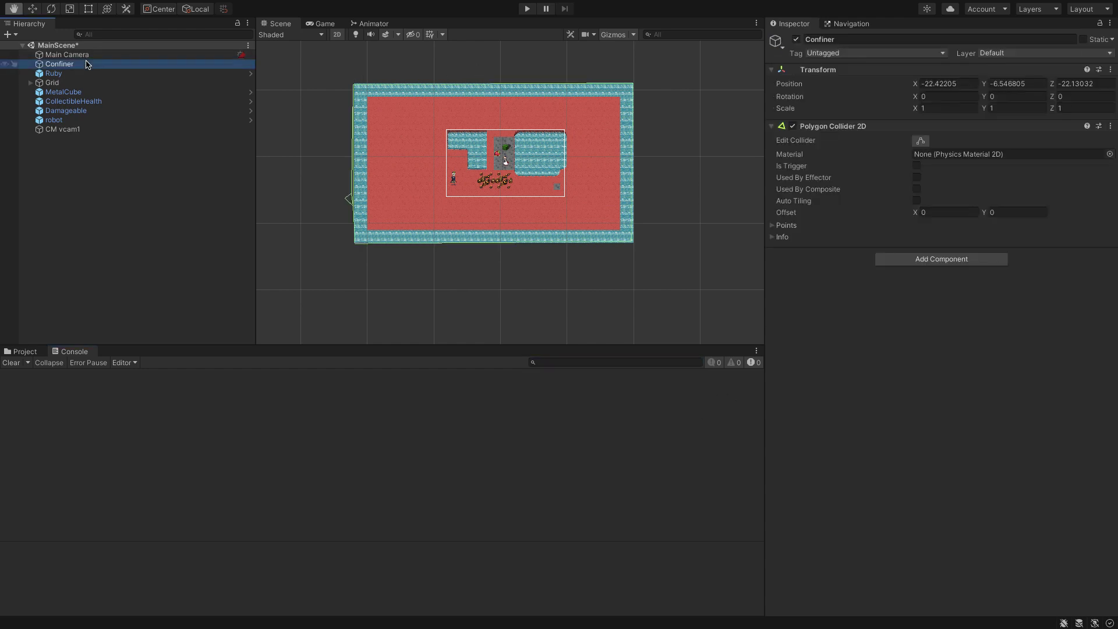
{"action": "left_click", "coordinate": [1007, 57]}
{"action": "left_click", "coordinate": [1018, 119]}
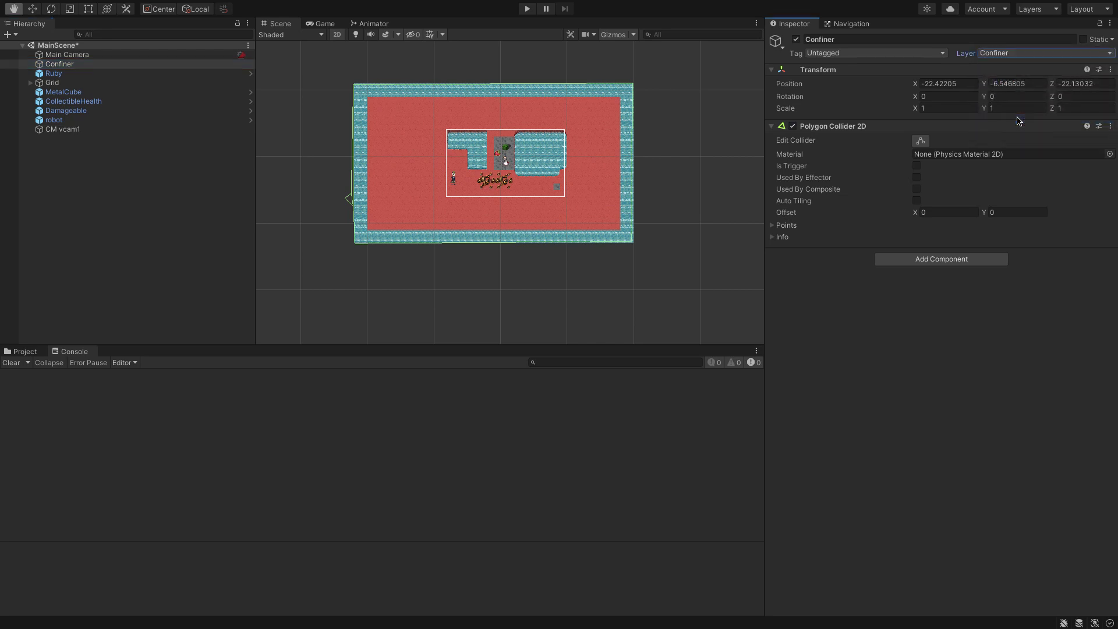
- Open the Project Settings at full size and show the Physics 2D settings with the Layer Collision Matrix
{"action": "left_click", "coordinate": [93, 6]}
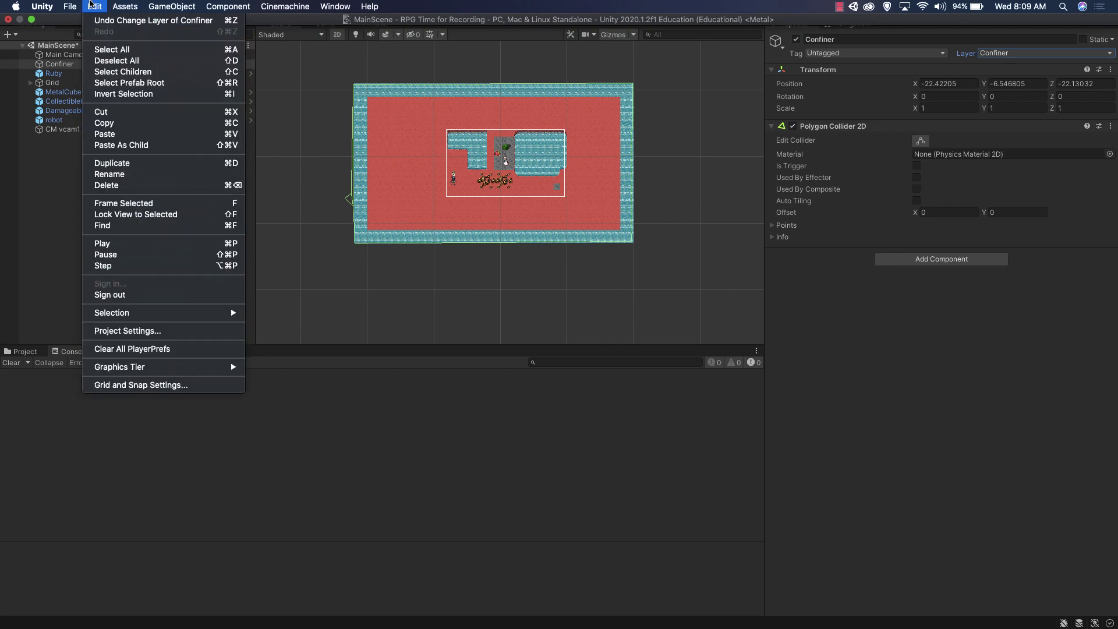
{"action": "left_click", "coordinate": [127, 331]}
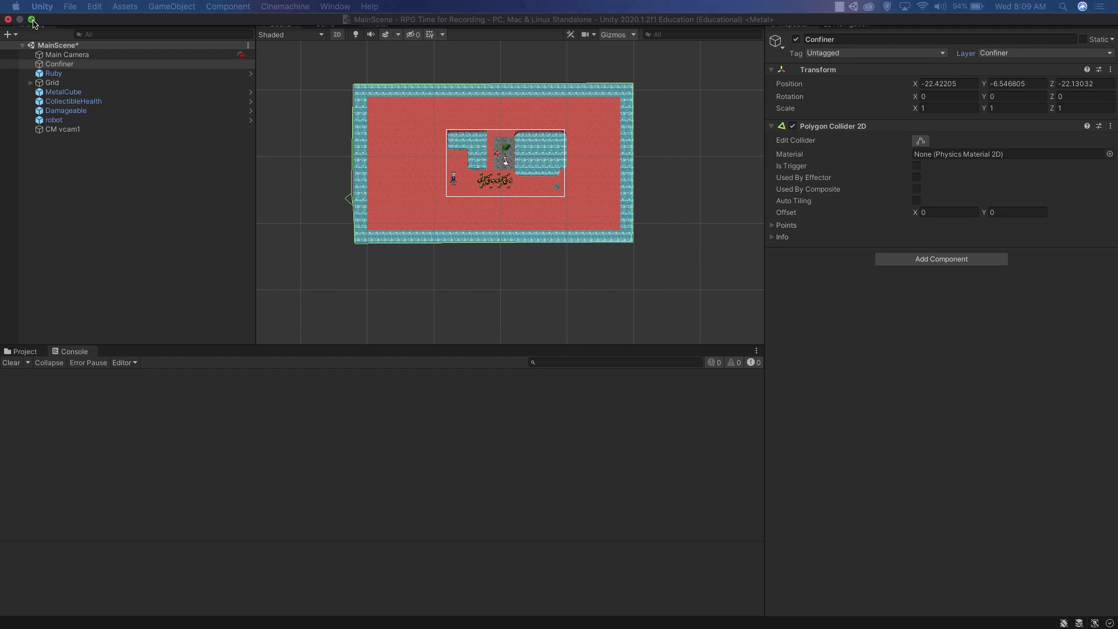
{"action": "left_click", "coordinate": [34, 23]}
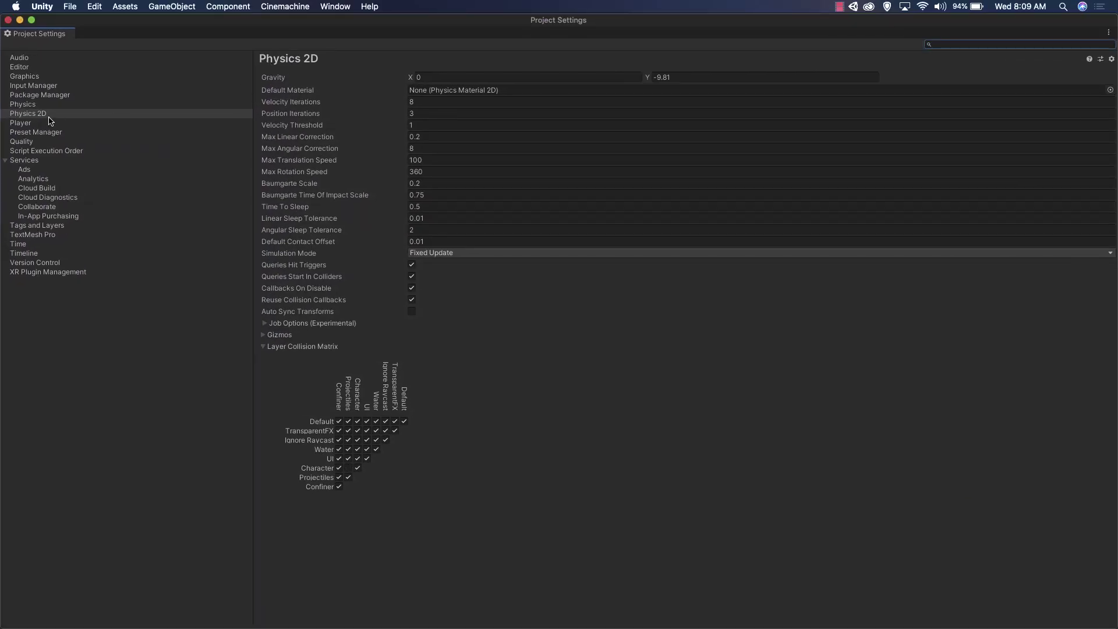
{"action": "left_click", "coordinate": [47, 116]}
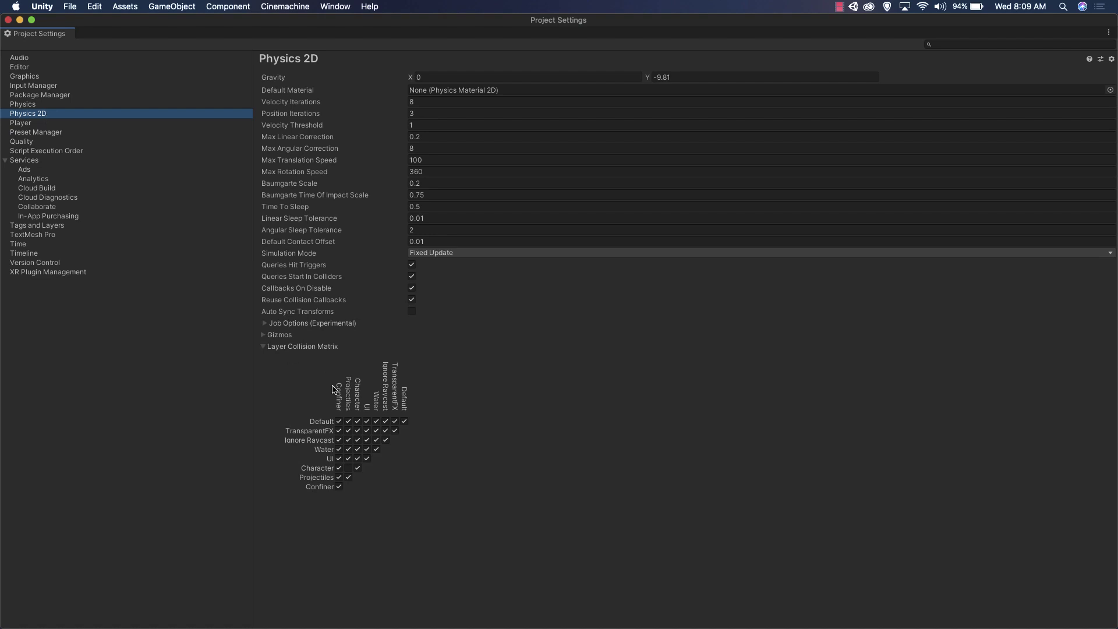
- Disable Confiner layer collisions with Default, TransparentFX, Ignore Raycast, Water, UI, Character and Projectiles, and close the Project Settings
{"action": "left_click", "coordinate": [340, 420]}
{"action": "left_click", "coordinate": [340, 430]}
{"action": "left_click", "coordinate": [339, 439]}
{"action": "left_click", "coordinate": [340, 449]}
{"action": "left_click", "coordinate": [340, 458]}
{"action": "left_click", "coordinate": [340, 467]}
{"action": "left_click", "coordinate": [340, 477]}
{"action": "left_click", "coordinate": [8, 20]}
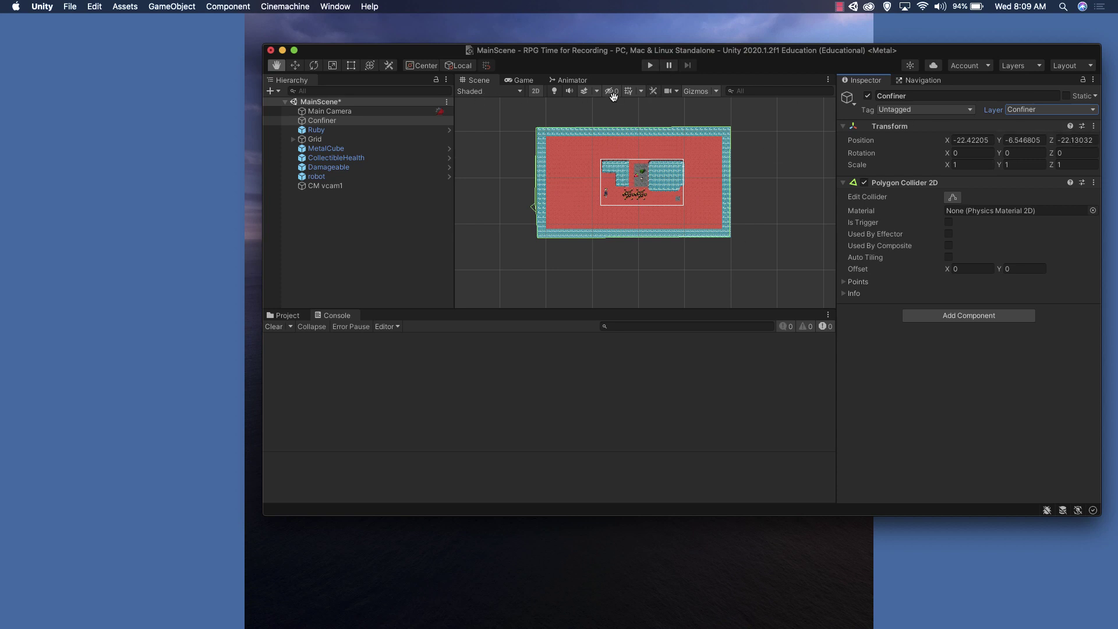
- Run the game, walk Ruby towards the map's upper, right and lower water borders to test the confined camera, and stop the game
{"action": "left_click", "coordinate": [651, 66]}
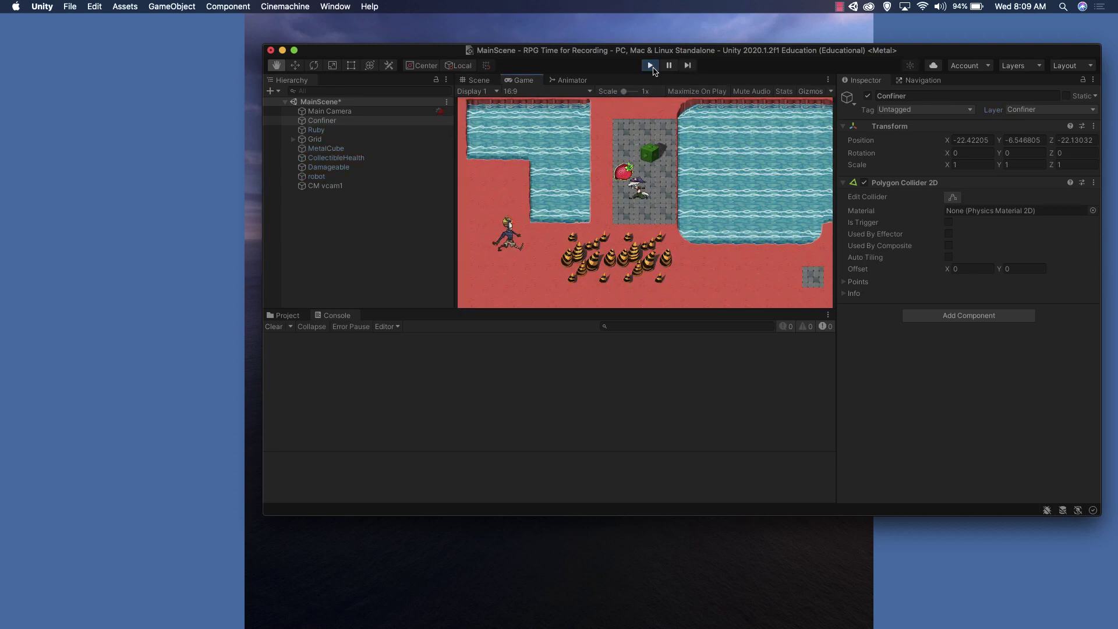
{"action": "key", "text": "Up"}
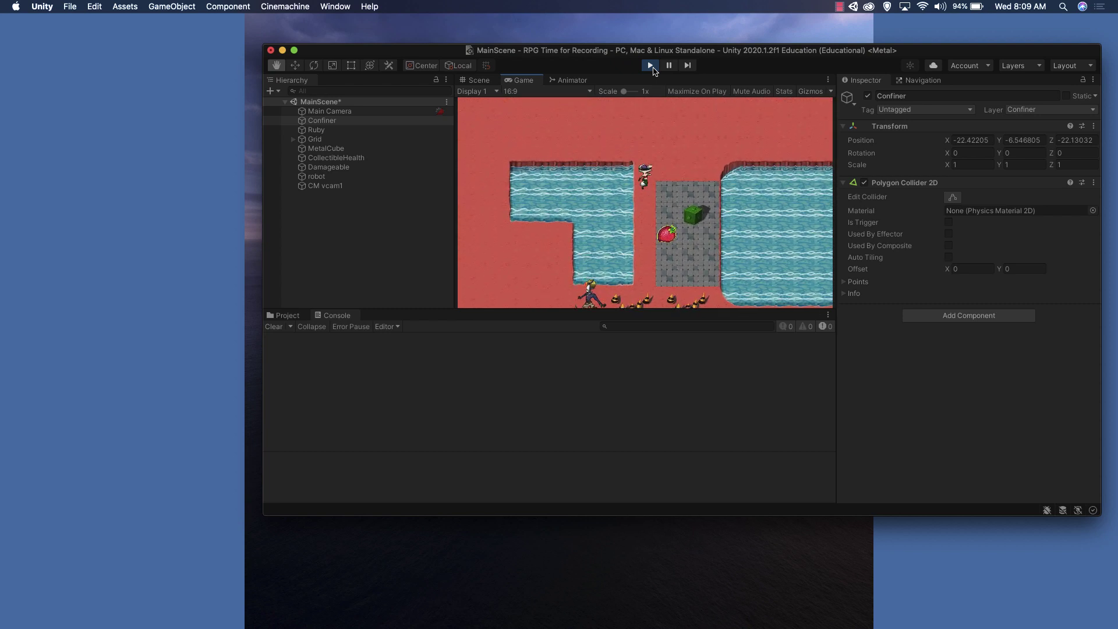
{"action": "key", "text": "Up"}
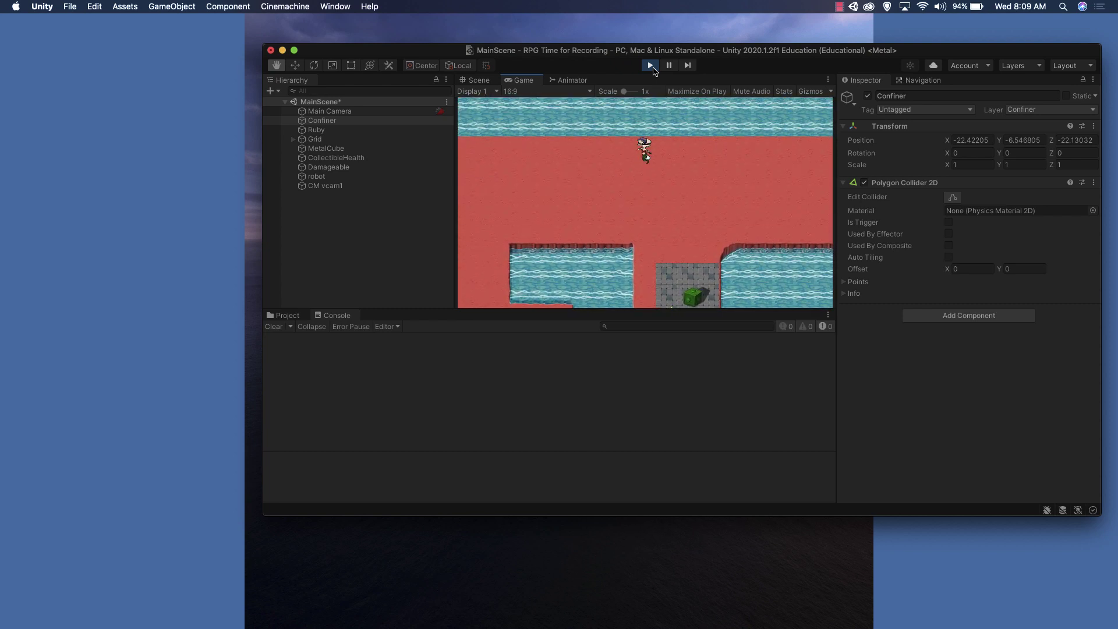
{"action": "key", "text": "Right"}
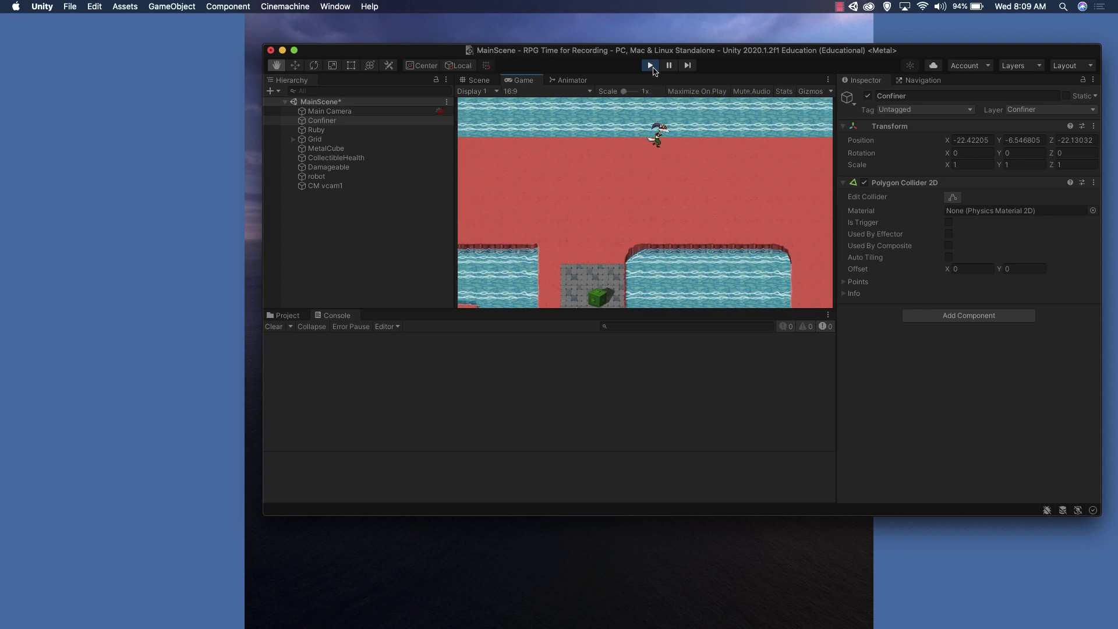
{"action": "key", "text": "Right"}
{"action": "key", "text": "Down"}
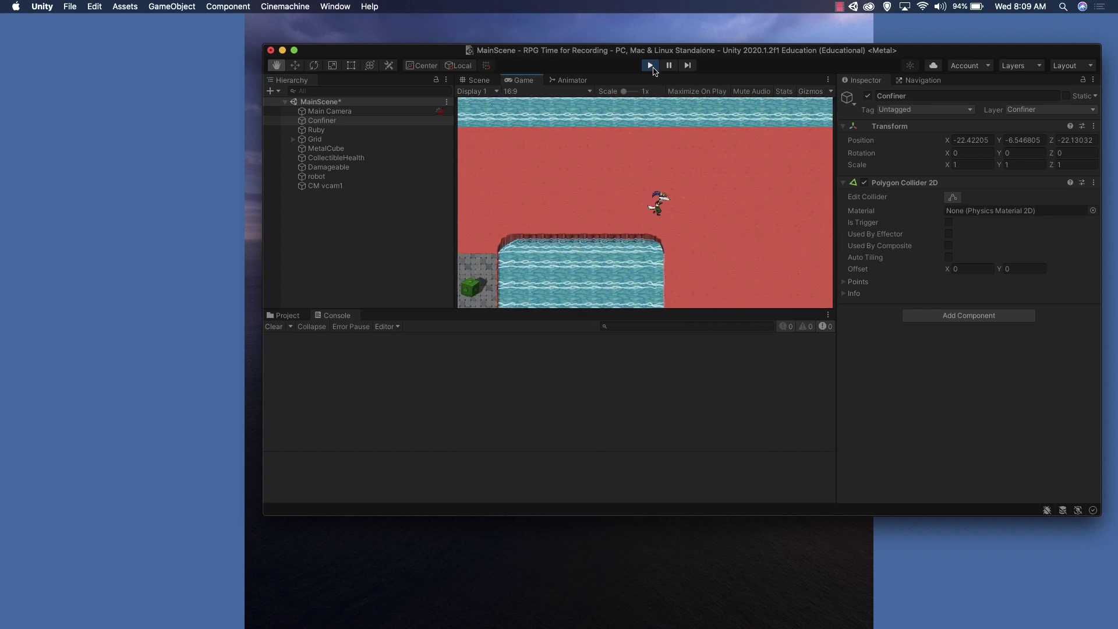
{"action": "key", "text": "Down"}
{"action": "key", "text": "Right"}
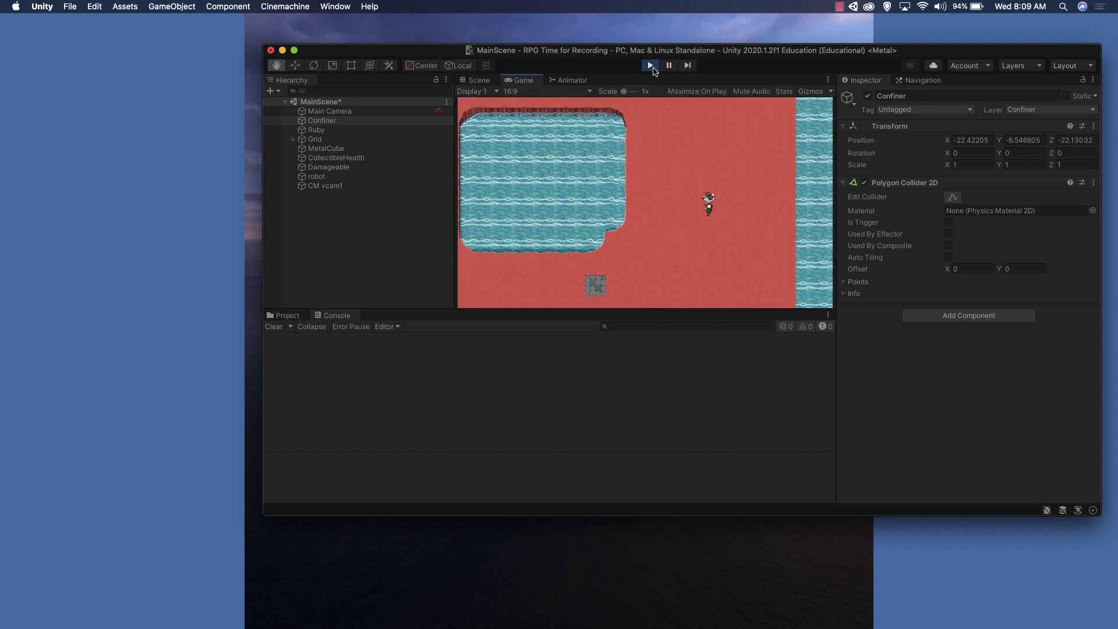
{"action": "key", "text": "Down"}
{"action": "key", "text": "Left"}
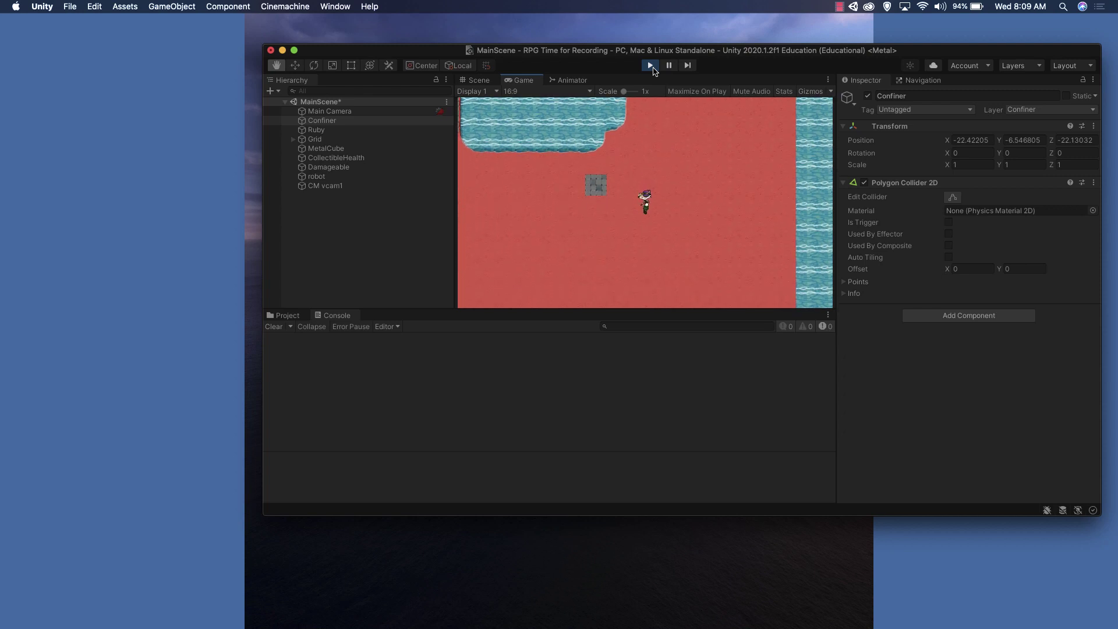
{"action": "key", "text": "Down"}
{"action": "key", "text": "Left"}
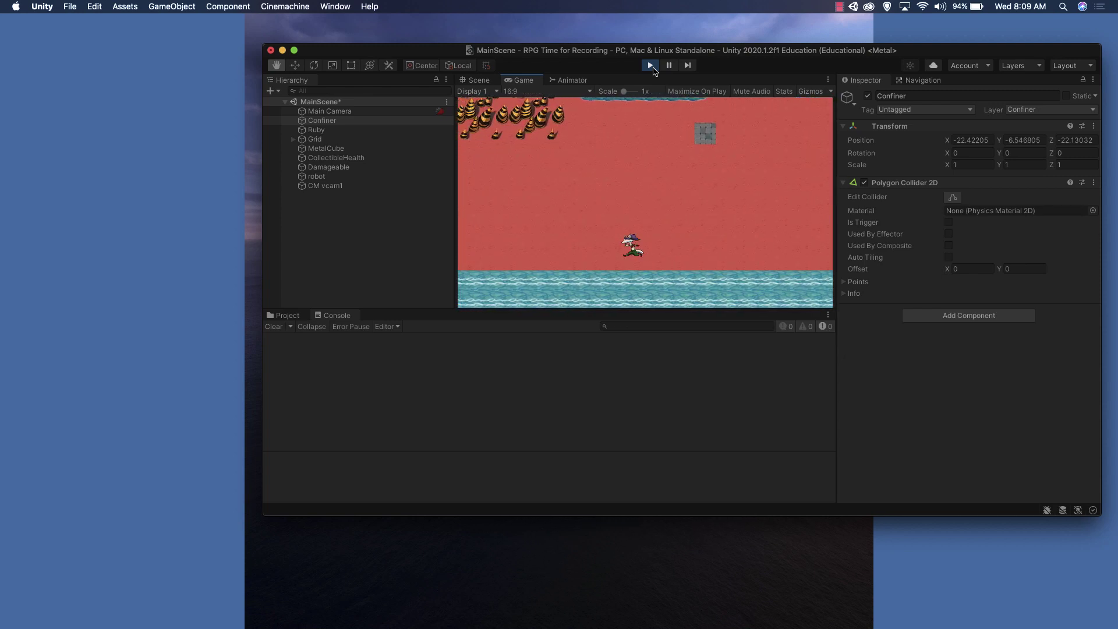
{"action": "key", "text": "Up"}
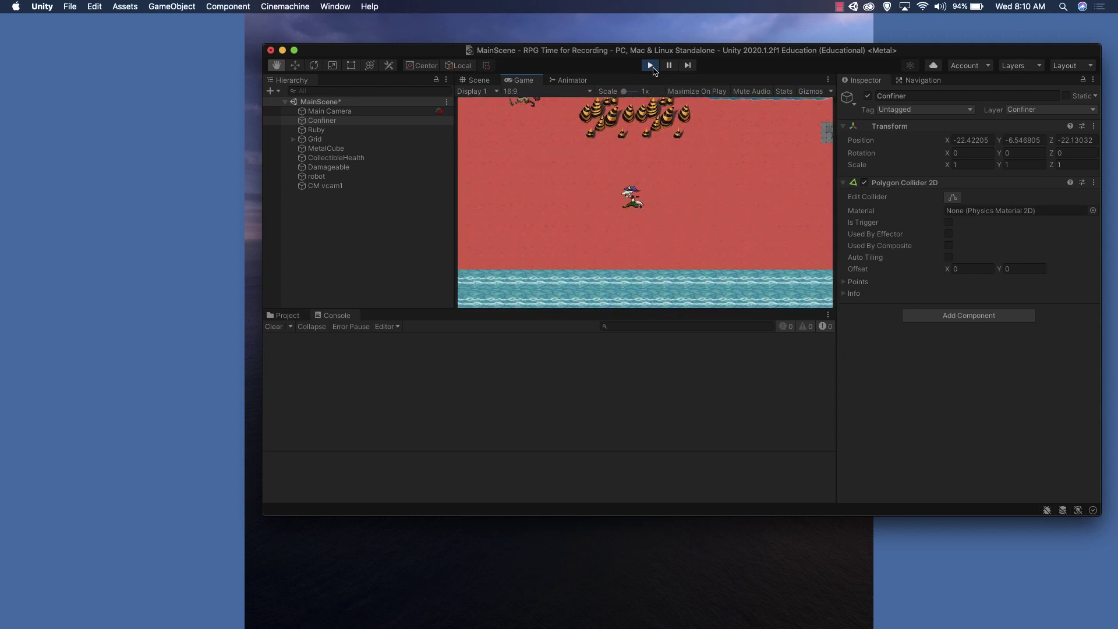
{"action": "key", "text": "Down"}
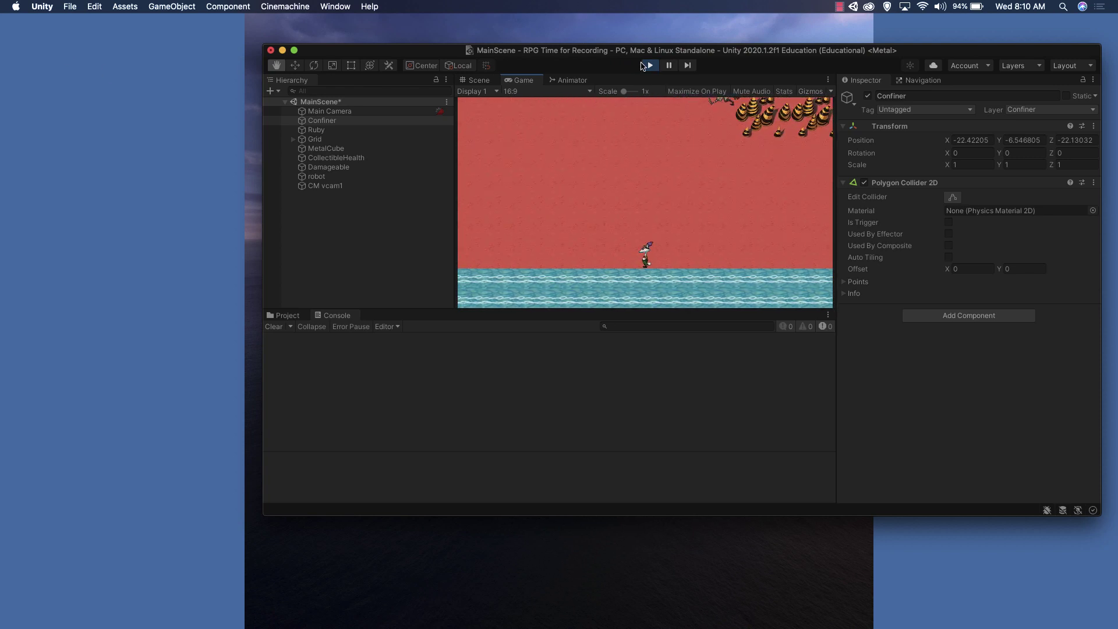
{"action": "left_click", "coordinate": [648, 66]}
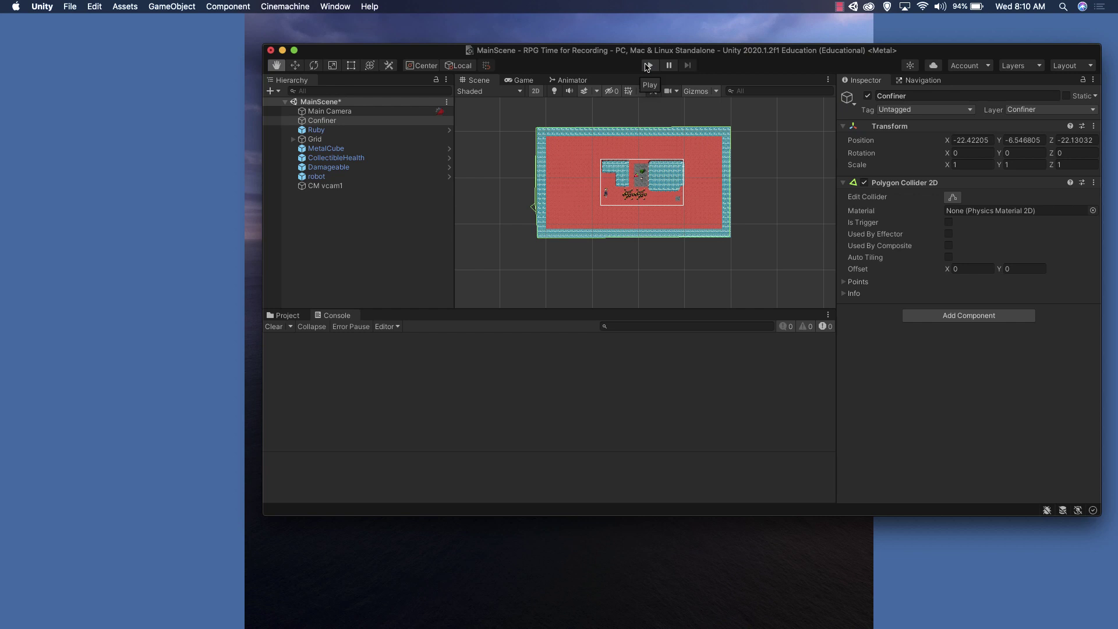